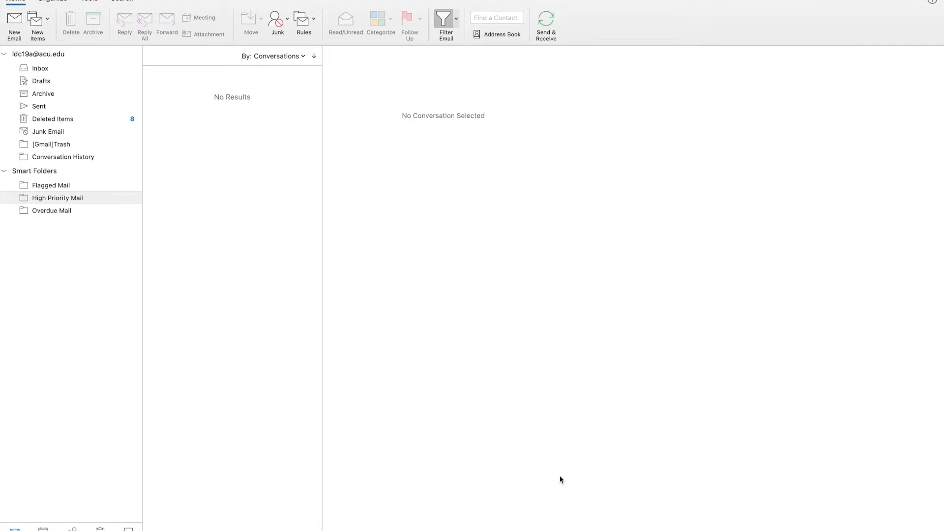
Create a new email and insert the Standard signature into it.
{"action": "left_click", "coordinate": [11, 22]}
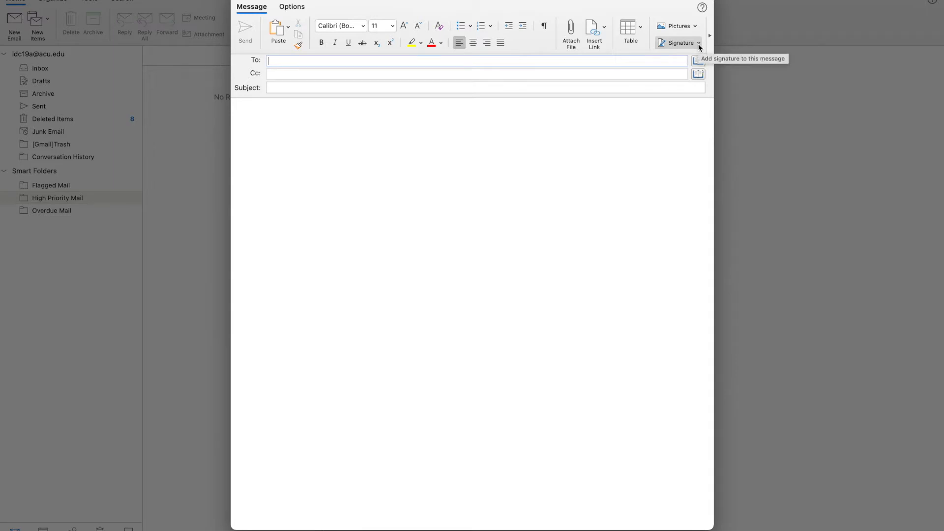
{"action": "left_click", "coordinate": [699, 44]}
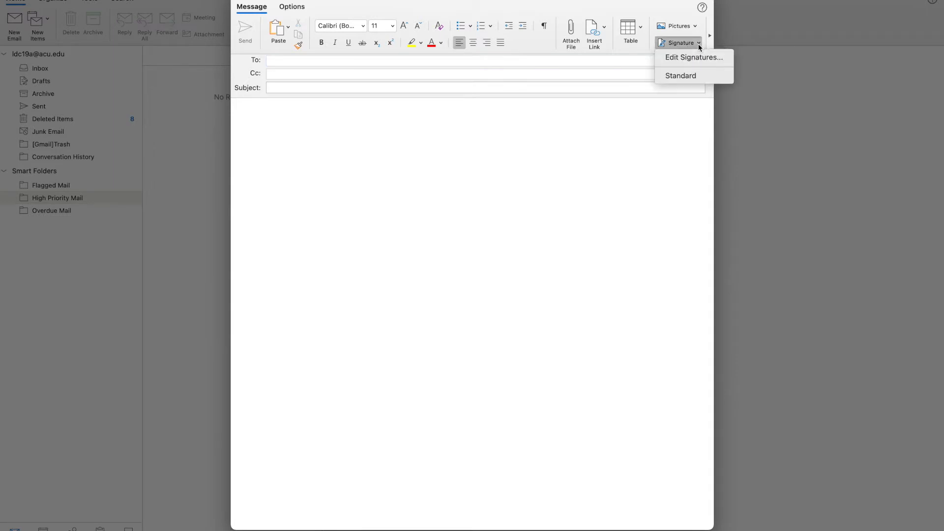
{"action": "left_click", "coordinate": [680, 76]}
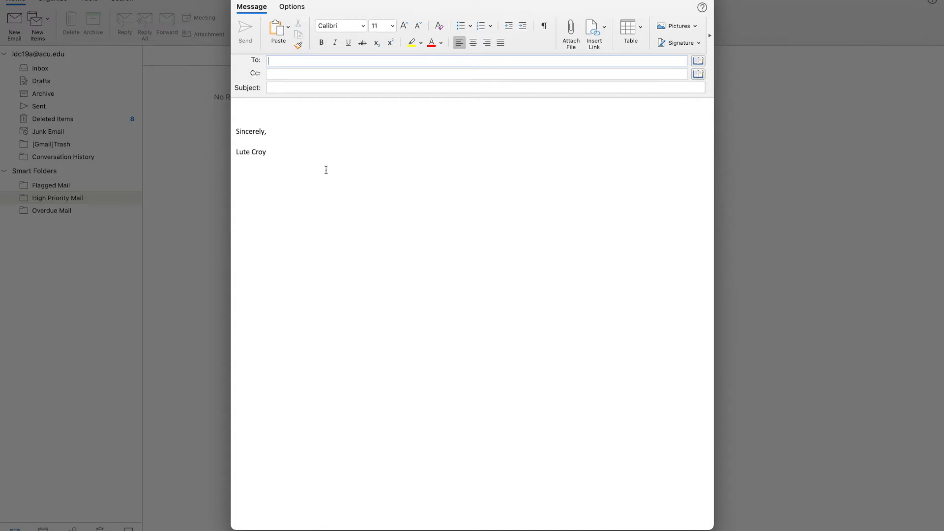
Add a new signature to the signature list and name it "Covid Disease Mitigation Protocol Response".
{"action": "left_click", "coordinate": [681, 44]}
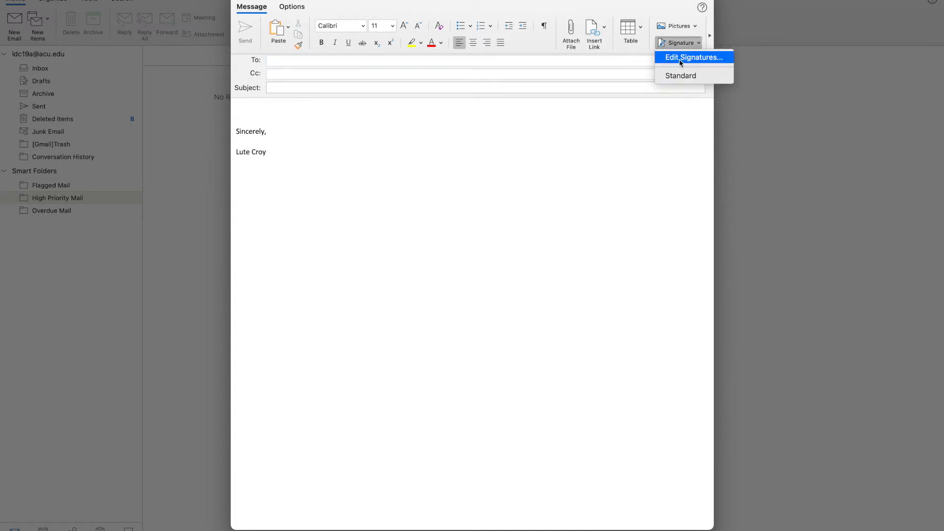
{"action": "left_click", "coordinate": [680, 58]}
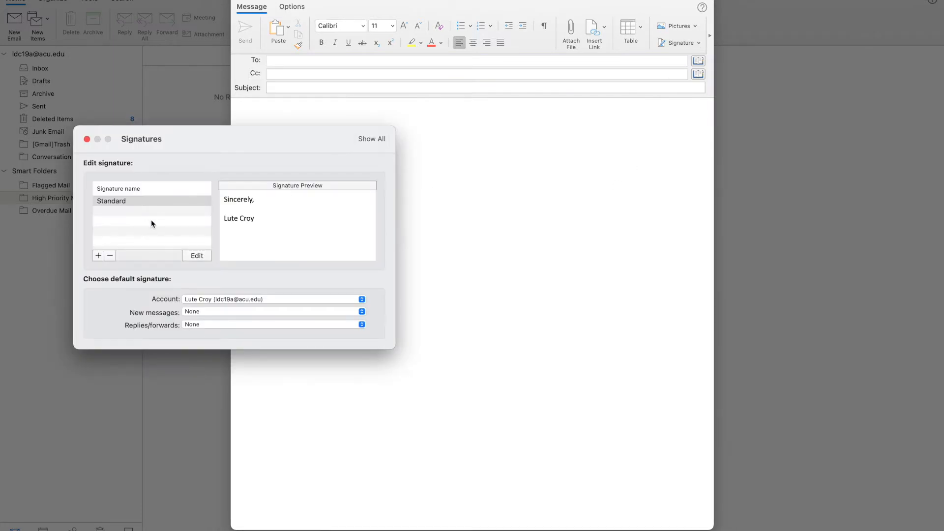
{"action": "left_click", "coordinate": [98, 256]}
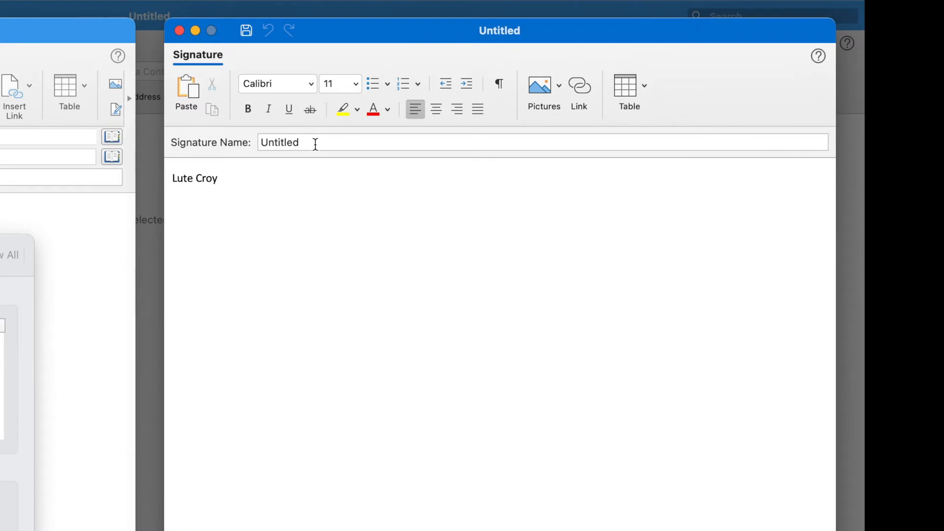
{"action": "left_click_drag", "start_coordinate": [315, 144], "coordinate": [256, 152]}
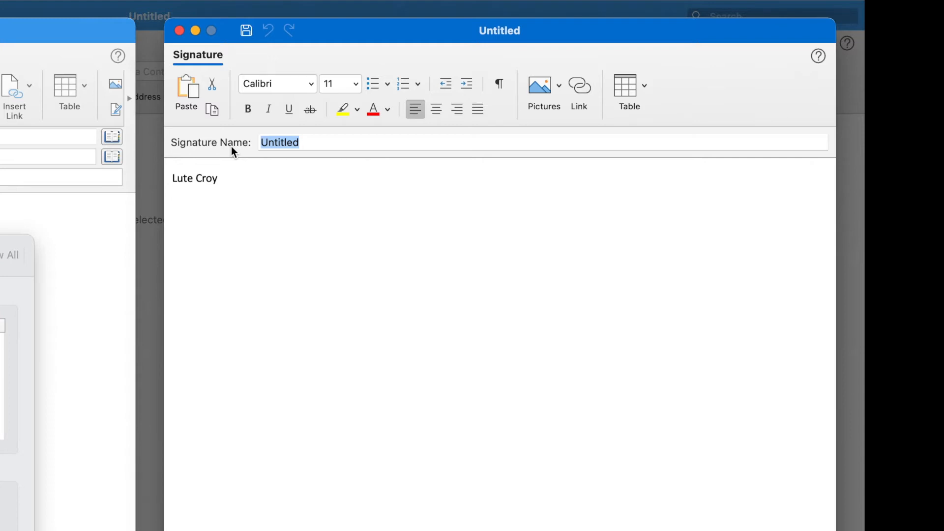
{"action": "type", "text": "Covi"}
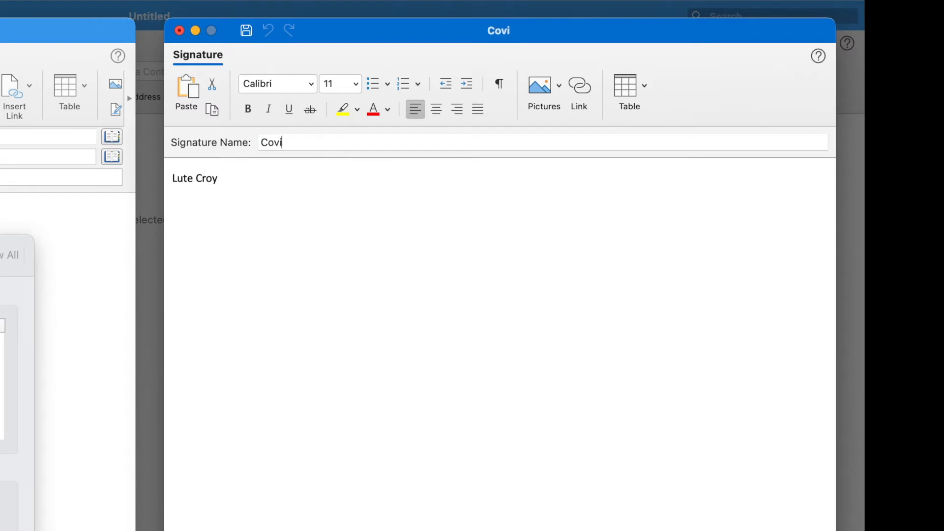
{"action": "type", "text": "d Diseas"}
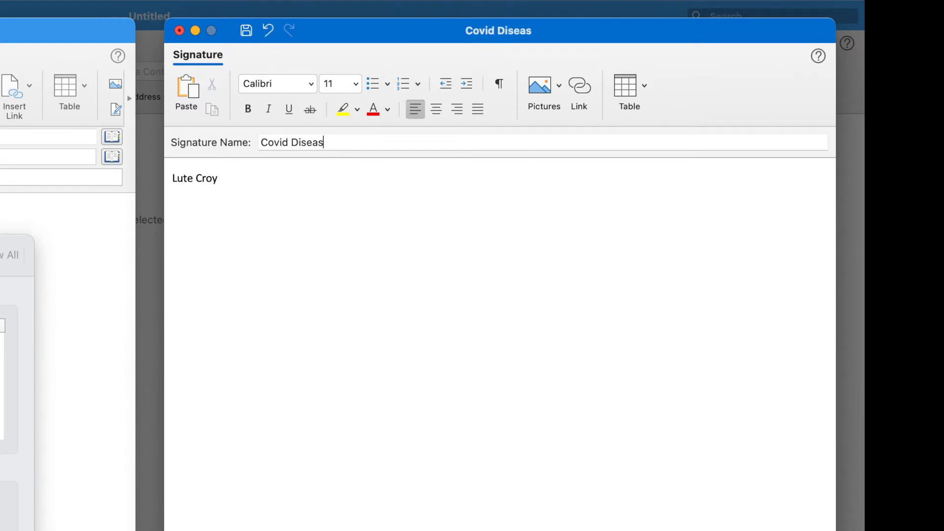
{"action": "type", "text": "e Mitigatio"}
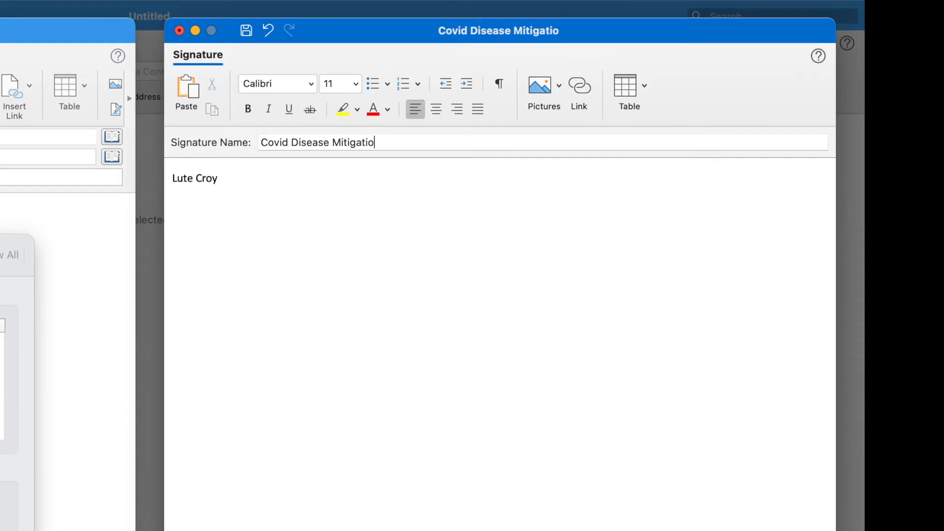
{"action": "type", "text": "n Protocol"}
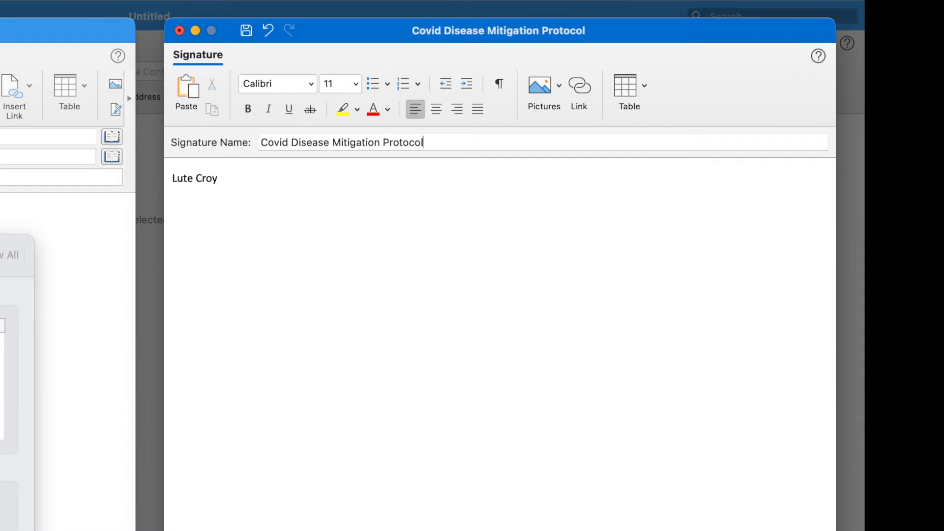
{"action": "type", "text": " Response"}
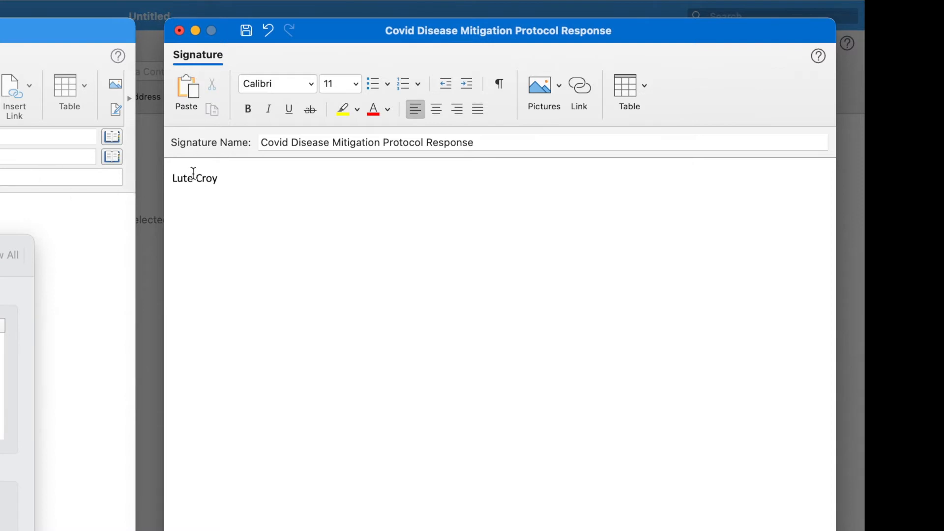
Above the sender's name, write the opening line "Thank you so much for reaching out. According to our district's disease mitigation guidelines....".
{"action": "left_click", "coordinate": [176, 178]}
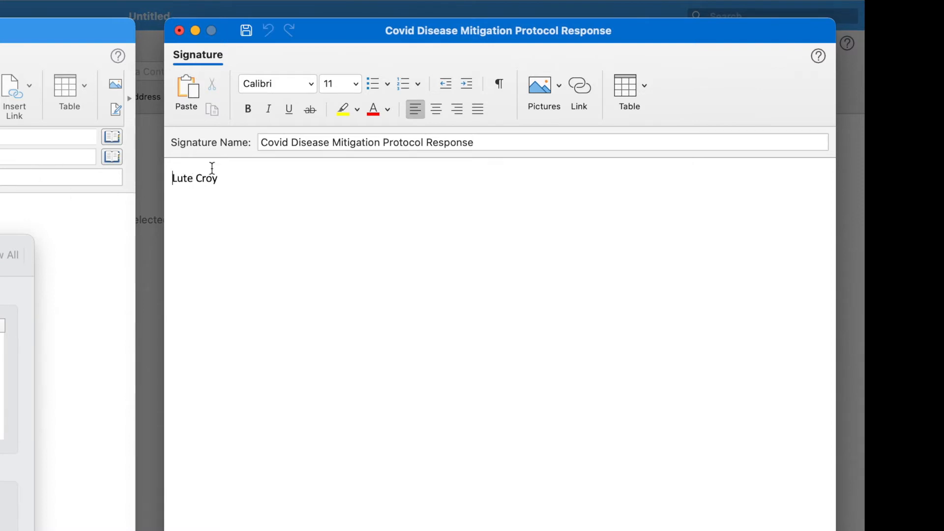
{"action": "key", "text": "Return"}
{"action": "key", "text": "Return"}
{"action": "key", "text": "Up"}
{"action": "key", "text": "Up"}
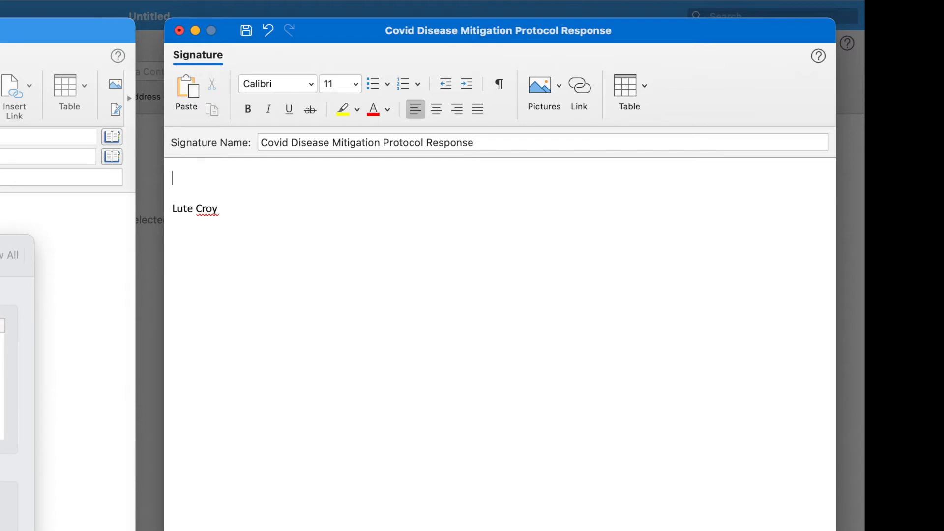
{"action": "type", "text": "Thank you so much reach"}
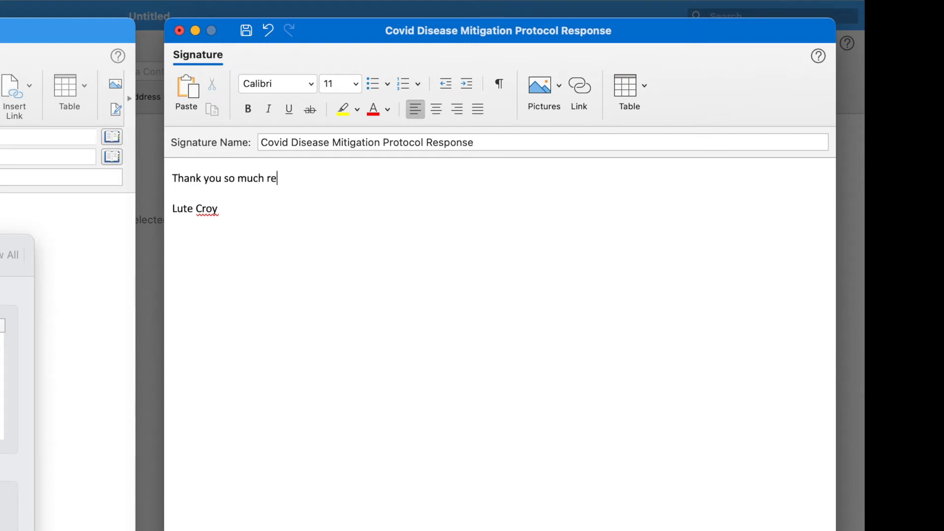
{"action": "key", "text": "BackSpace"}
{"action": "key", "text": "BackSpace"}
{"action": "key", "text": "BackSpace"}
{"action": "key", "text": "BackSpace"}
{"action": "key", "text": "BackSpace"}
{"action": "type", "text": "fo"}
{"action": "key", "text": "BackSpace"}
{"action": "type", "text": "r reaching out. Ac"}
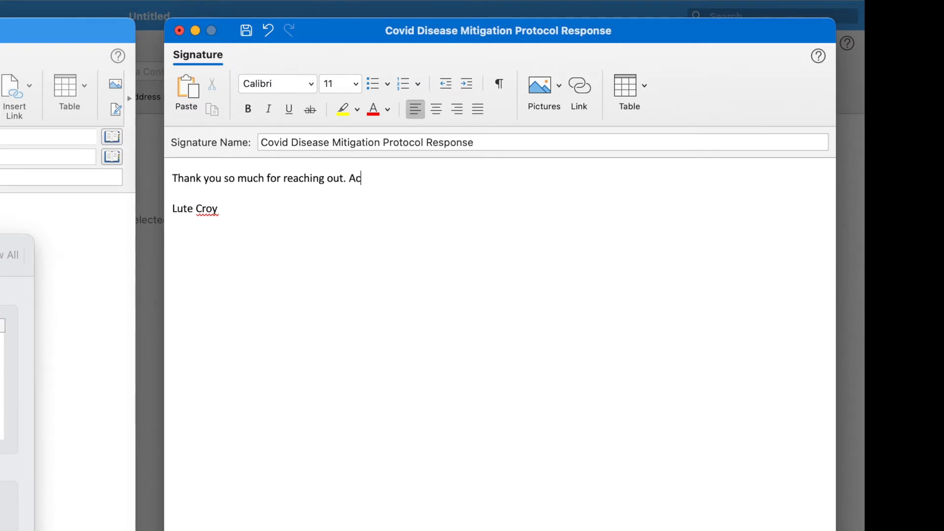
{"action": "type", "text": "cording to our dis"}
{"action": "type", "text": "trict's disea"}
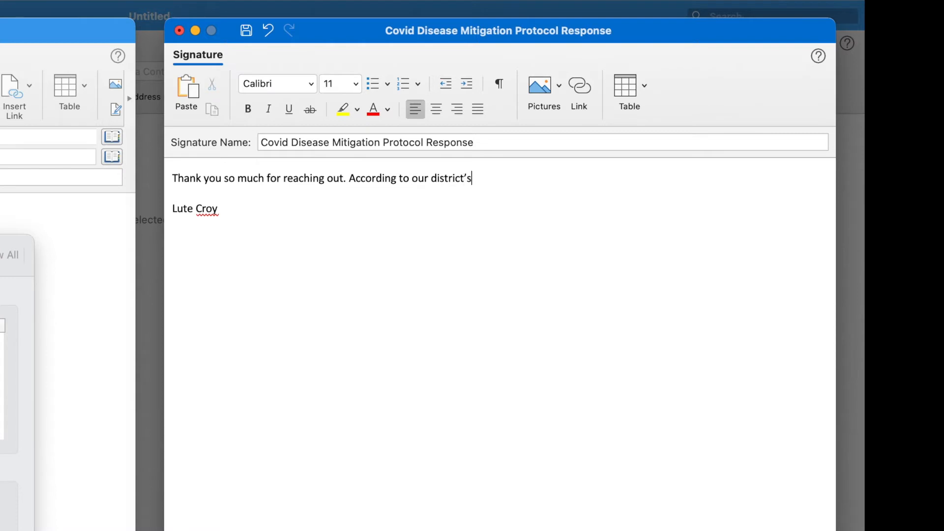
{"action": "type", "text": "se mititigation"}
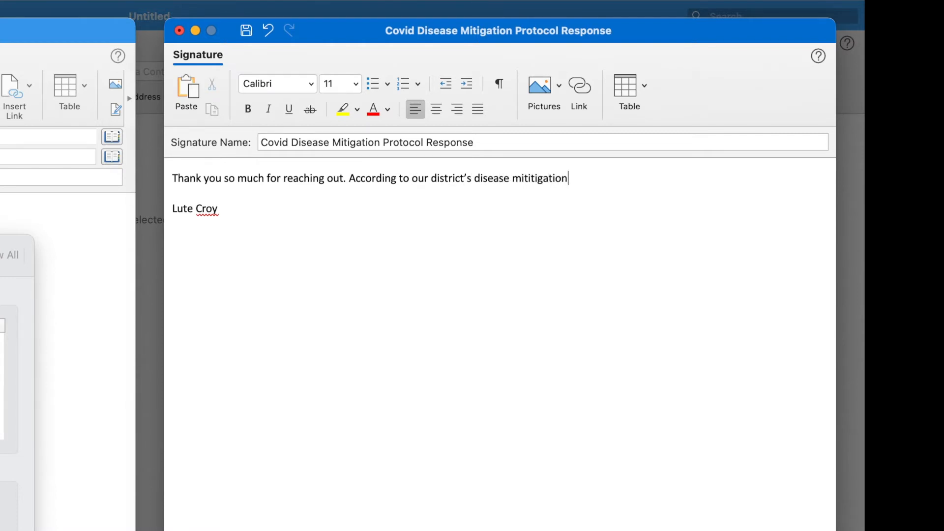
{"action": "key", "text": "BackSpace"}
{"action": "key", "text": "BackSpace"}
{"action": "key", "text": "BackSpace"}
{"action": "key", "text": "BackSpace"}
{"action": "key", "text": "BackSpace"}
{"action": "key", "text": "BackSpace"}
{"action": "key", "text": "BackSpace"}
{"action": "key", "text": "BackSpace"}
{"action": "key", "text": "BackSpace"}
{"action": "key", "text": "BackSpace"}
{"action": "type", "text": "igation guidelines...."}
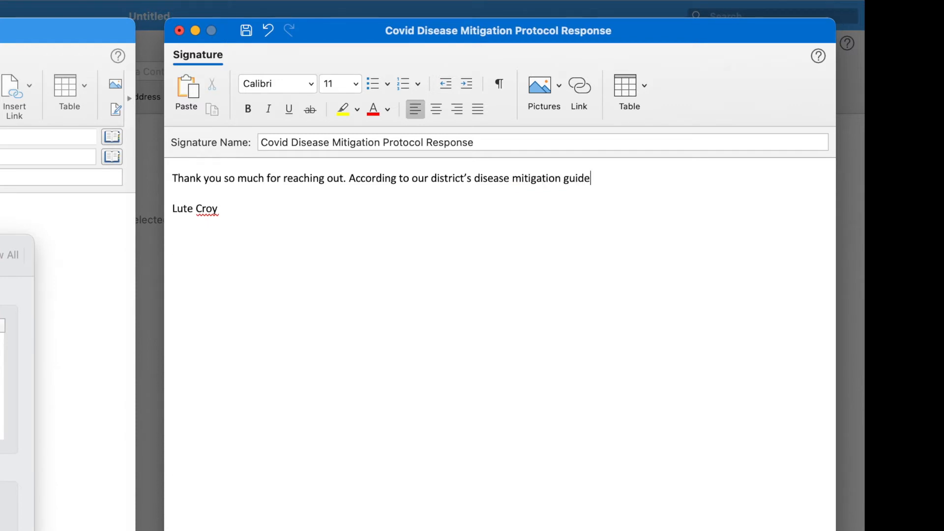
Below the opening line, add three separate paragraphs, each reading "Here's another paragraph.".
{"action": "key", "text": "Return"}
{"action": "key", "text": "Return"}
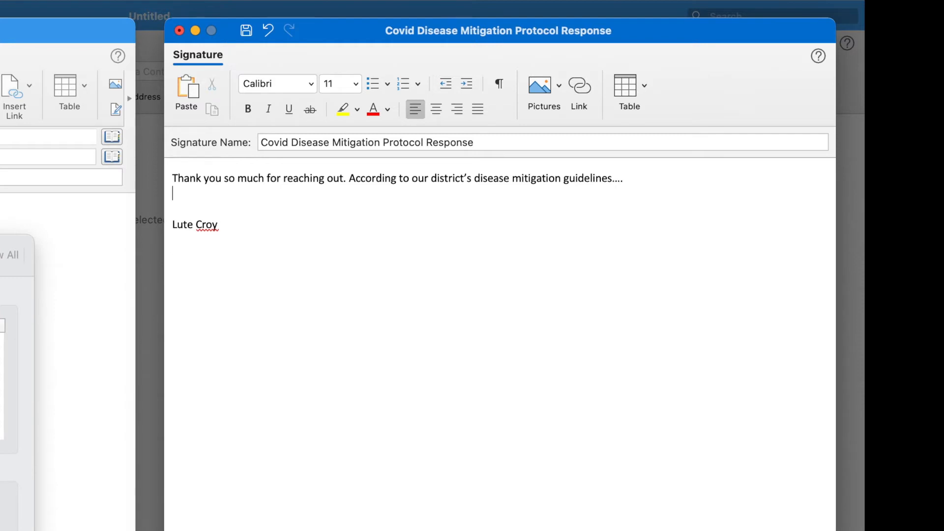
{"action": "type", "text": "Here's another pr"}
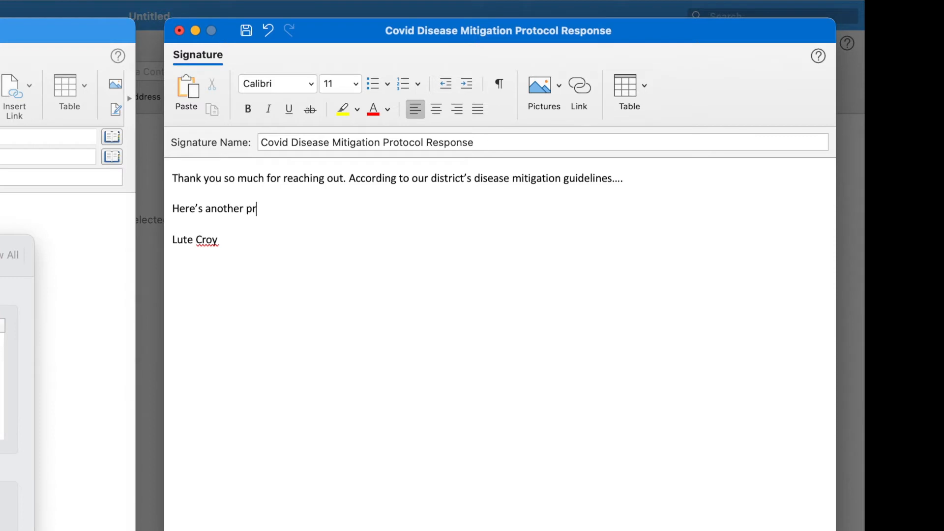
{"action": "key", "text": "BackSpace"}
{"action": "type", "text": "aragraph."}
{"action": "key", "text": "Return"}
{"action": "type", "text": "Here's another par"}
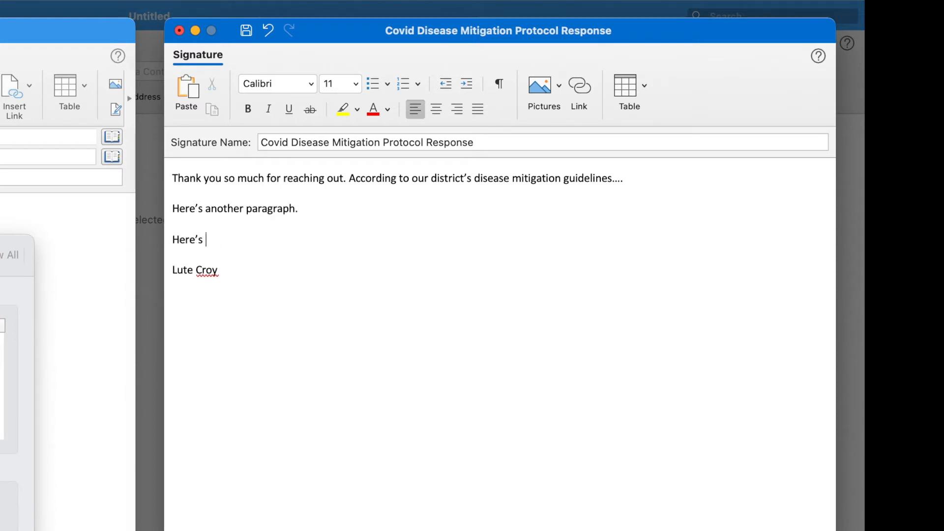
{"action": "type", "text": "agraph."}
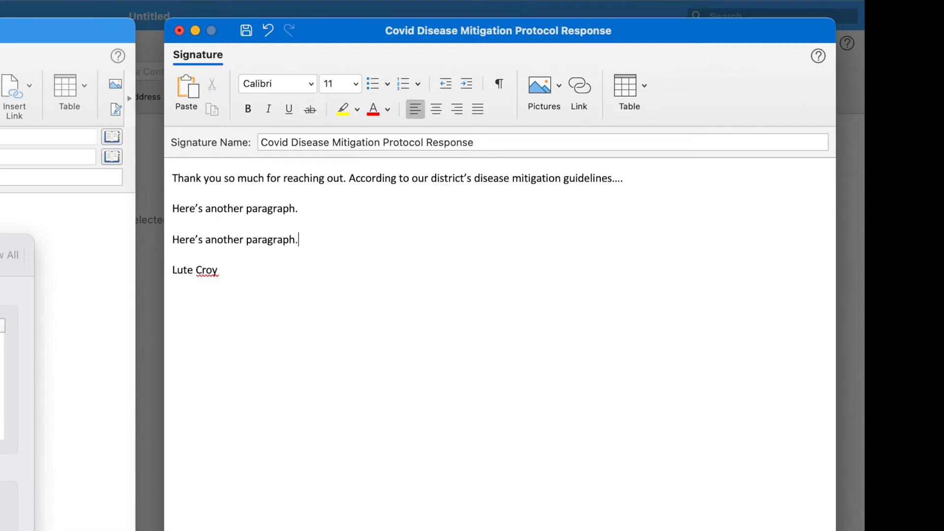
{"action": "key", "text": "Return"}
{"action": "type", "text": "Here's another par"}
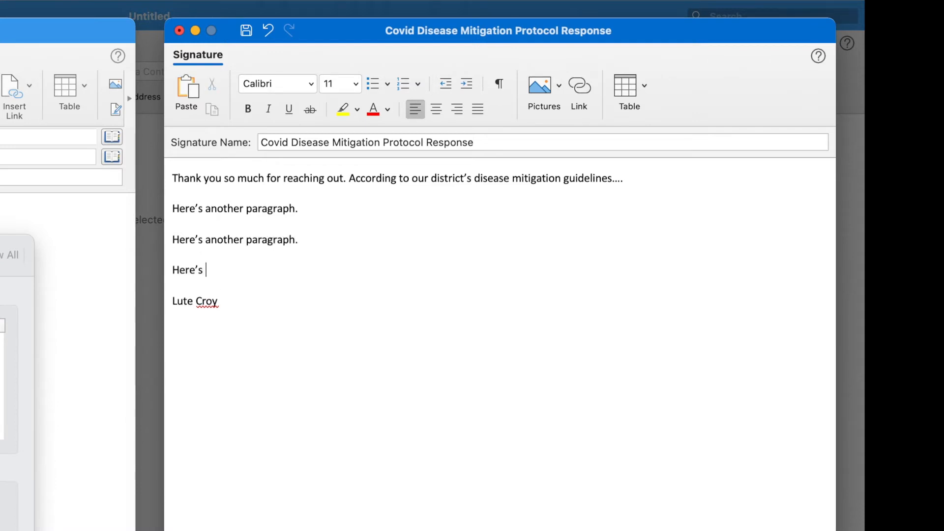
{"action": "type", "text": "agraph."}
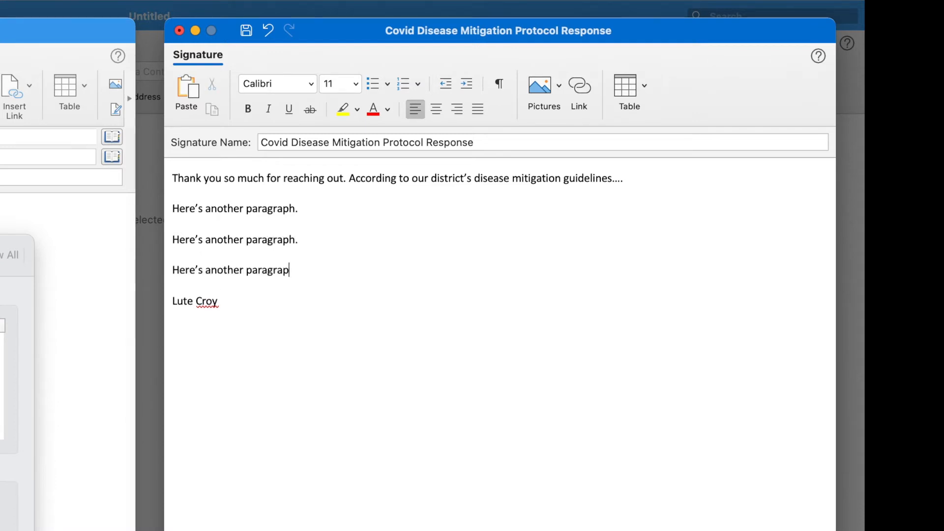
End the signature text with "If you have any other questions, please don't hesitate to reach out." and "Sincerely," on separate lines above the name.
{"action": "key", "text": "Return"}
{"action": "type", "text": "If you h"}
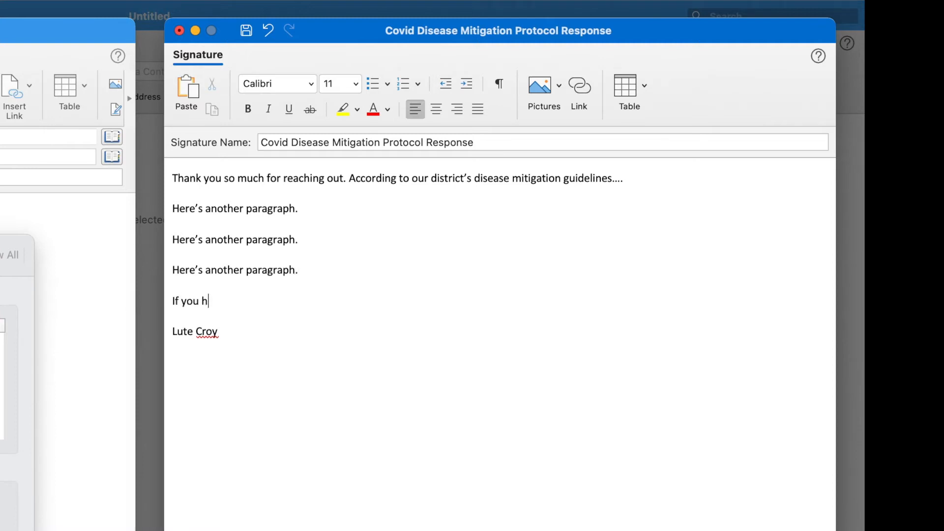
{"action": "type", "text": "ave any other ques"}
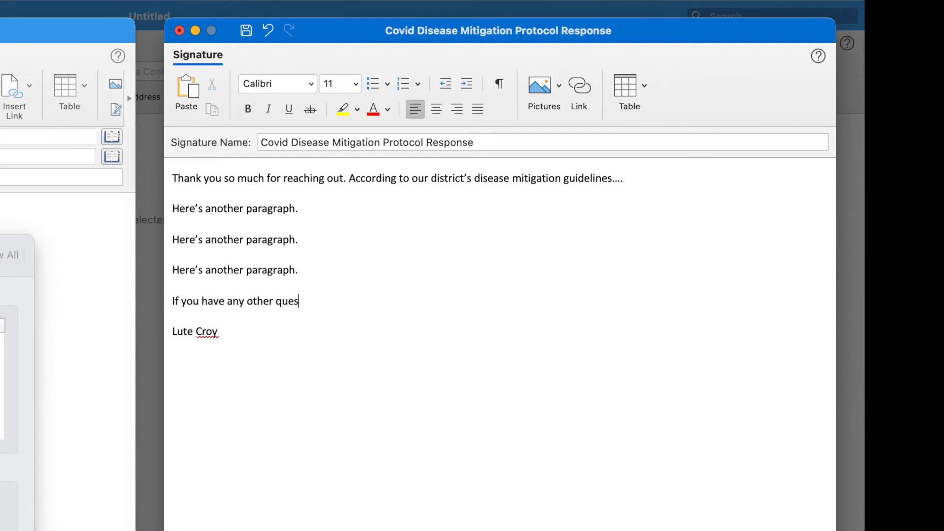
{"action": "type", "text": "tions, please don't hestitate to"}
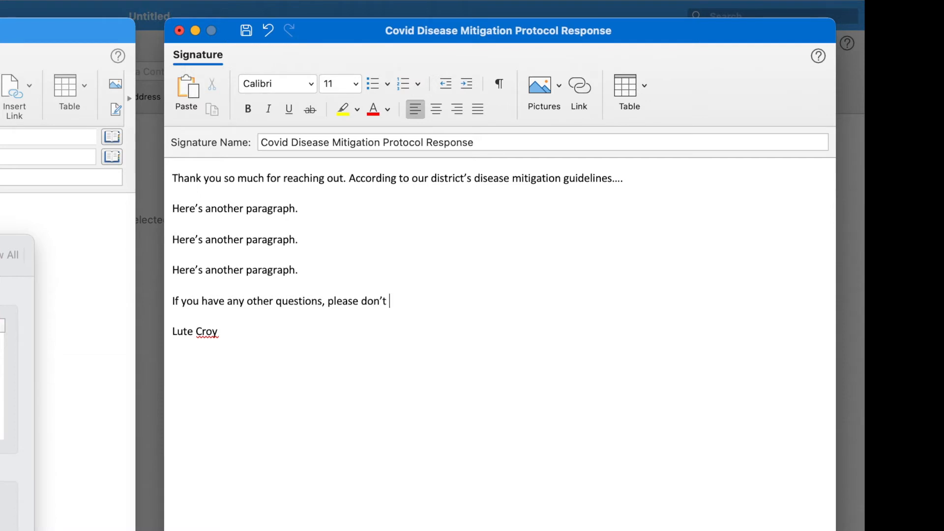
{"action": "type", "text": " reach out."}
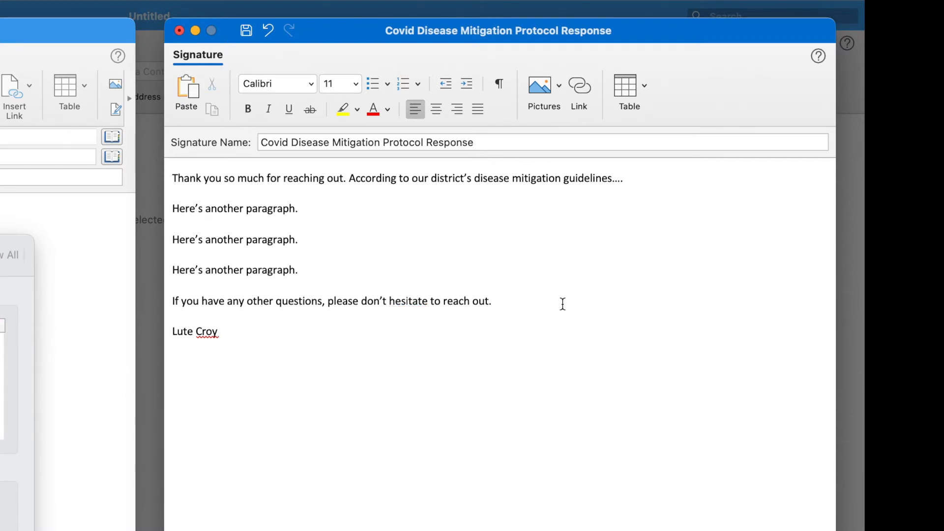
{"action": "key", "text": "Return"}
{"action": "type", "text": "Sincerely,"}
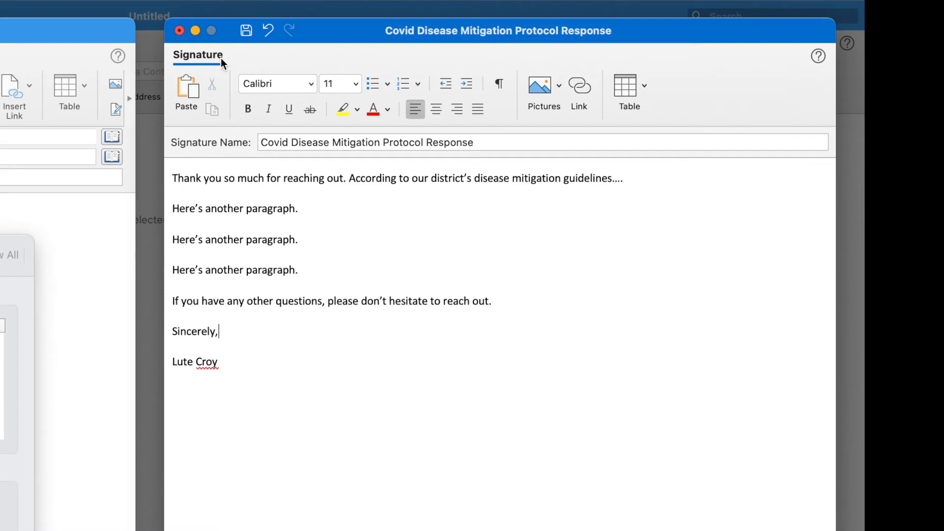
Save the new signature, then close its editor and the Signatures window.
{"action": "left_click", "coordinate": [246, 31]}
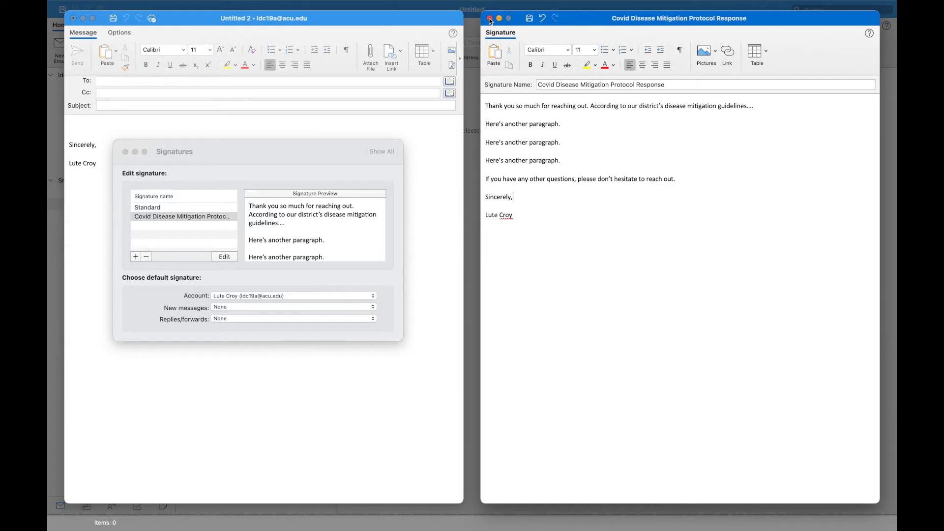
{"action": "left_click", "coordinate": [490, 19]}
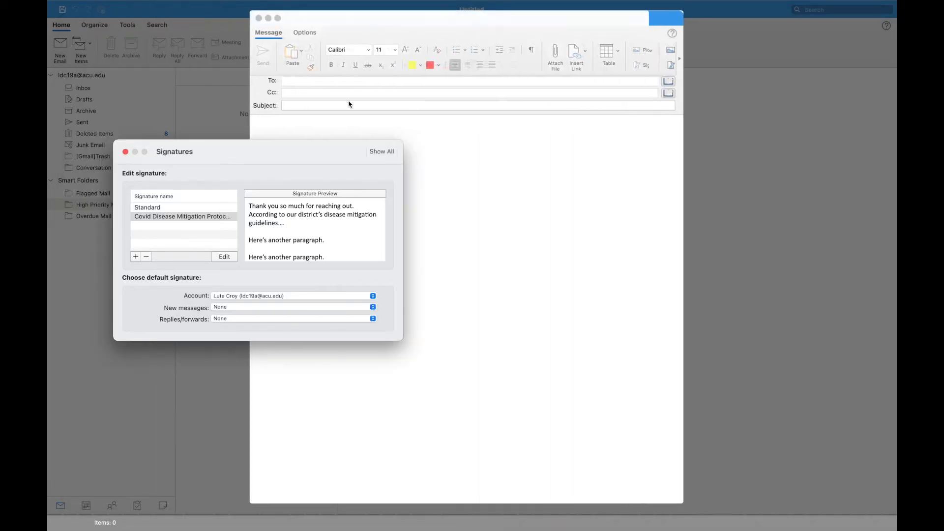
{"action": "left_click", "coordinate": [126, 152]}
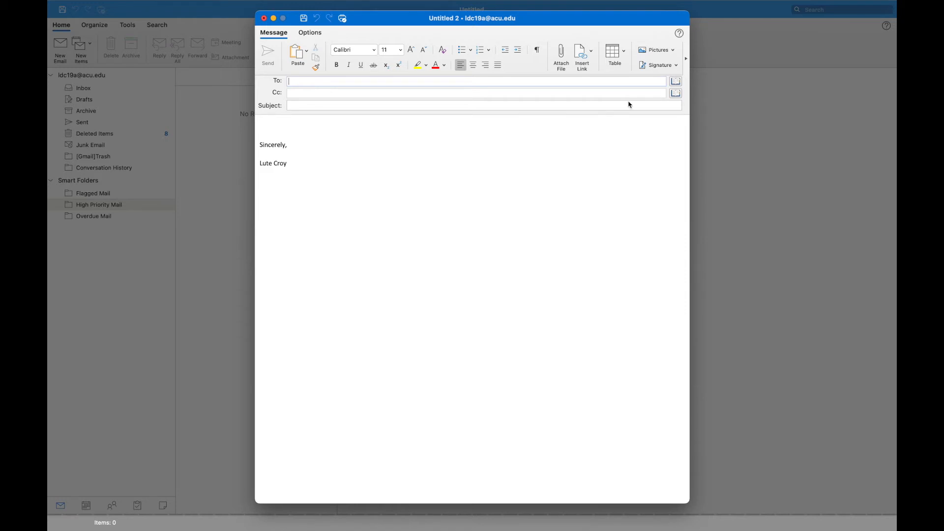
Replace the email's signature with the "Covid Disease Mitigation Protocol Response" signature.
{"action": "left_click", "coordinate": [667, 69]}
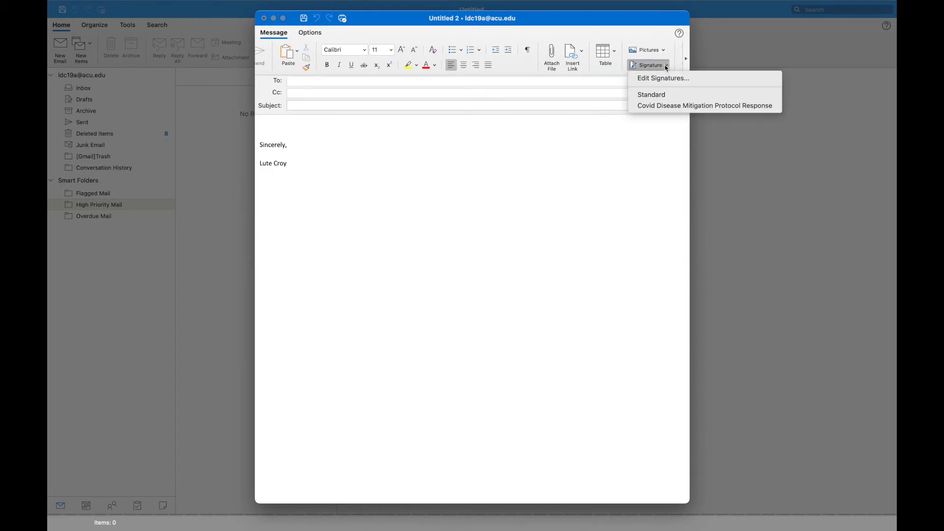
{"action": "left_click", "coordinate": [656, 106]}
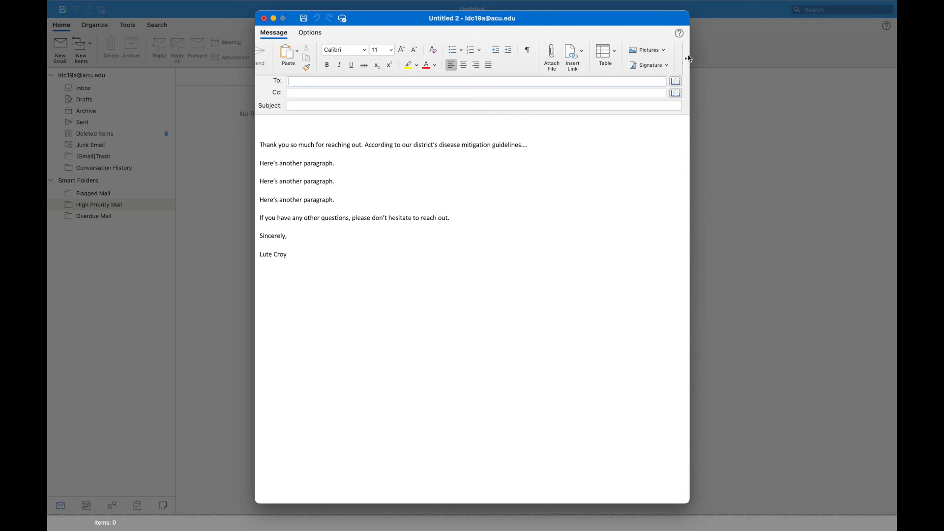
Create another new signature and name it "Prom Response".
{"action": "left_click", "coordinate": [668, 67]}
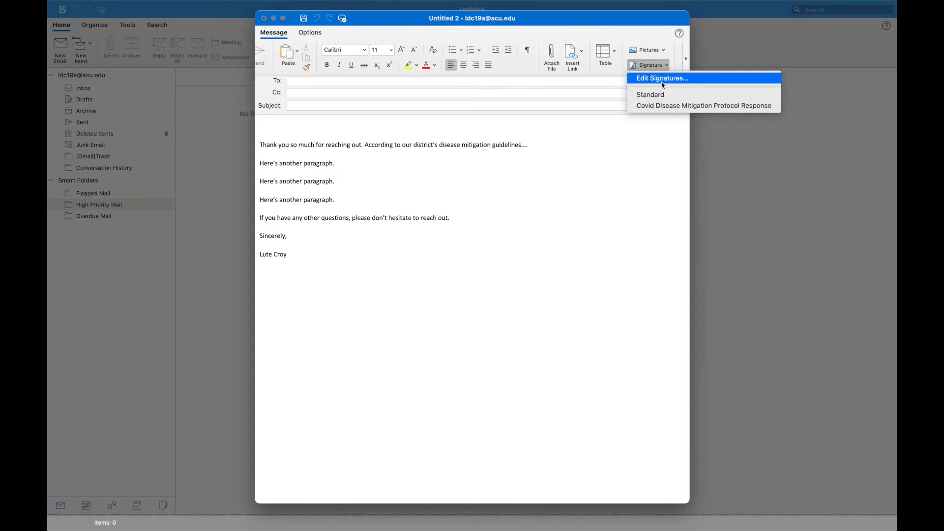
{"action": "left_click", "coordinate": [660, 77]}
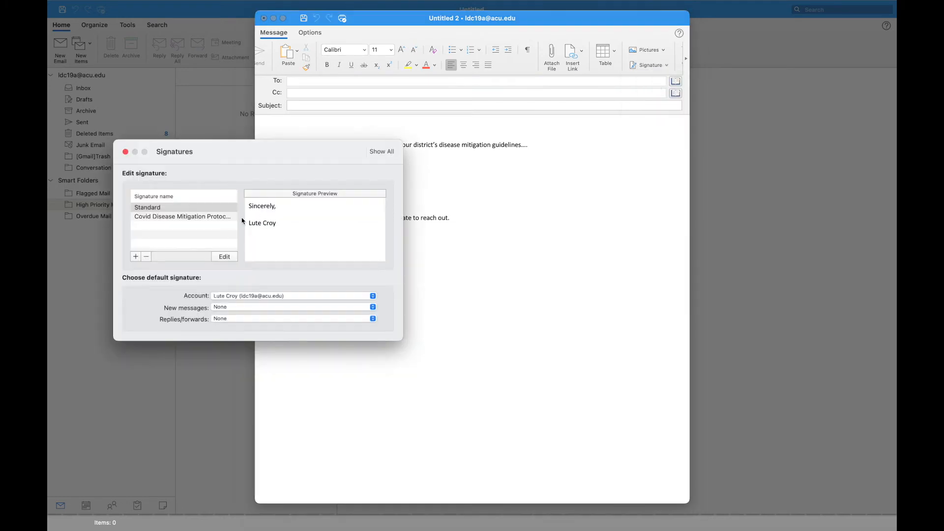
{"action": "left_click", "coordinate": [136, 257]}
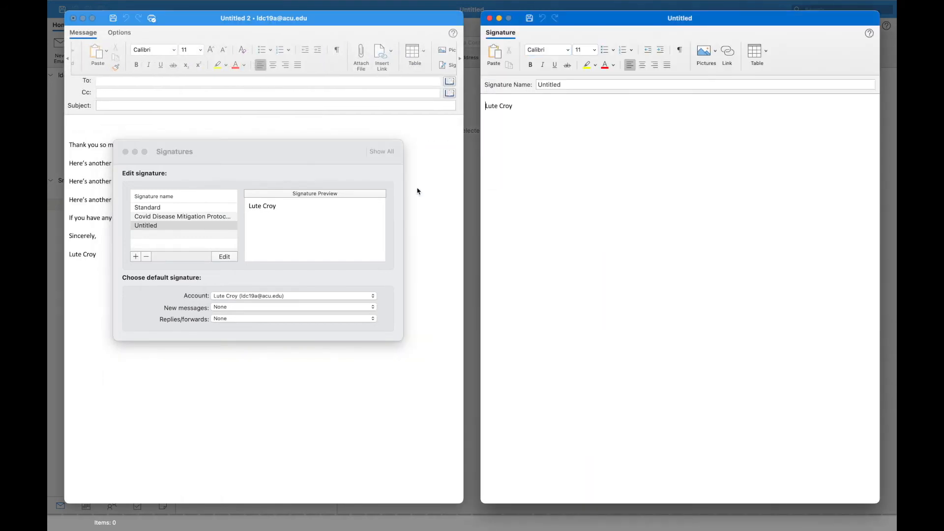
{"action": "left_click", "coordinate": [565, 84]}
{"action": "double_click", "coordinate": [565, 84]}
{"action": "type", "text": "Prom Response"}
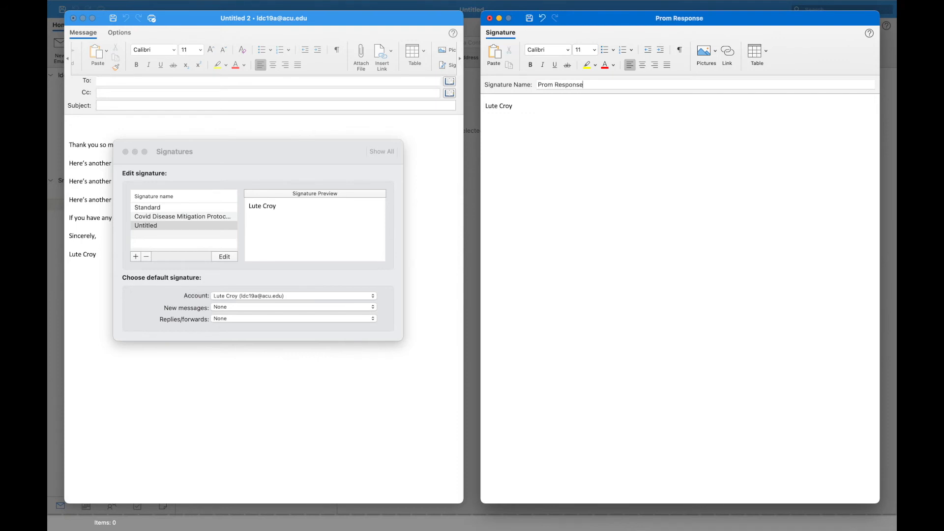
Above the name in the signature, write "Thank you so much.... Prom is on this date..." and "Sincerely," as separate paragraphs.
{"action": "left_click", "coordinate": [487, 107]}
{"action": "key", "text": "Return"}
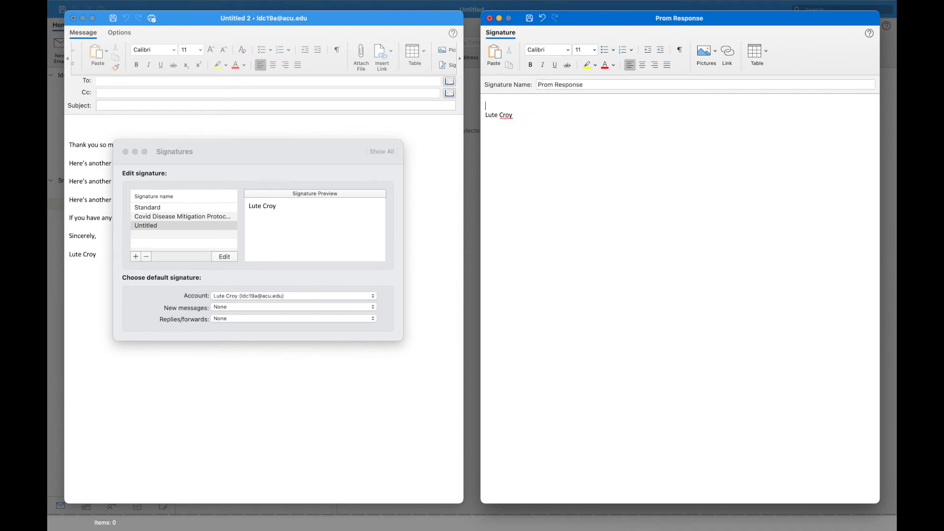
{"action": "key", "text": "Return"}
{"action": "key", "text": "Up"}
{"action": "type", "text": "Thank you so much"}
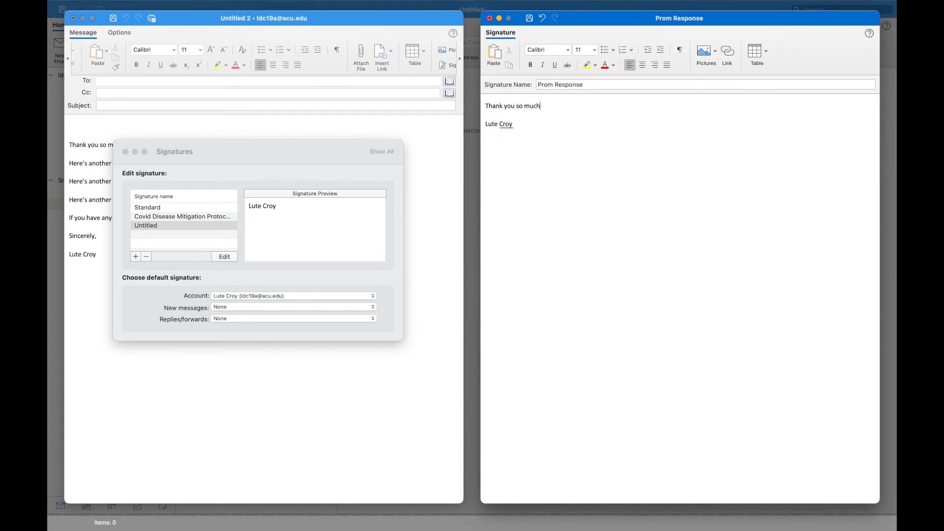
{"action": "type", "text": ".... Prom is on this date..."}
{"action": "key", "text": "Return"}
{"action": "key", "text": "Return"}
{"action": "type", "text": "Sincerely,"}
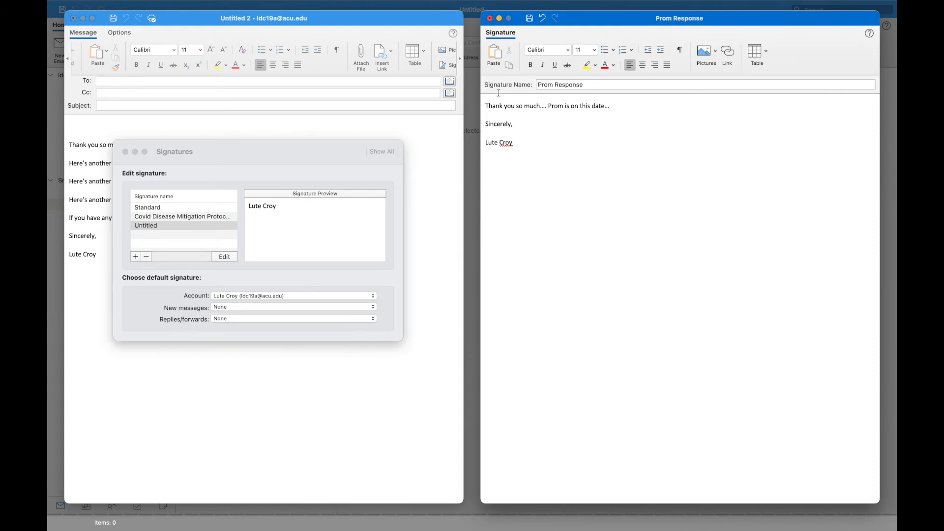
Save the "Prom Response" signature and close both its editor and the Signatures window.
{"action": "left_click", "coordinate": [530, 18]}
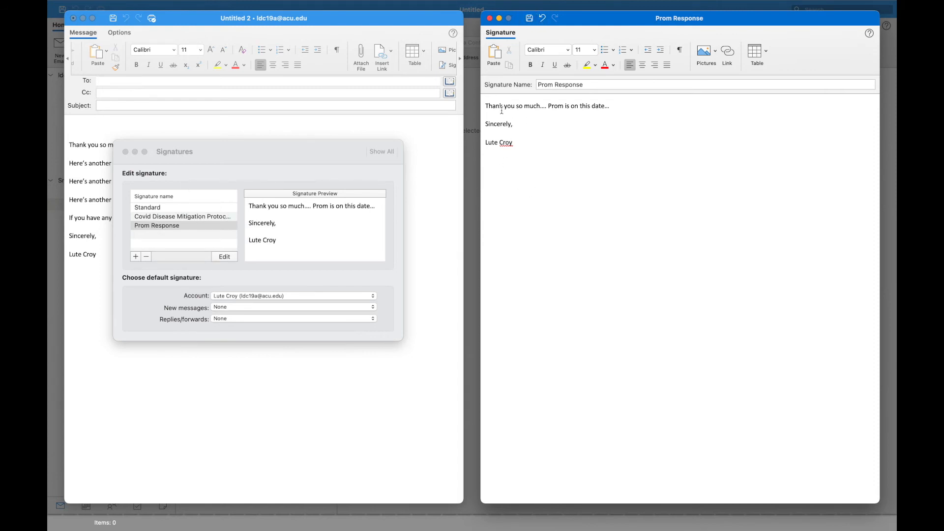
{"action": "left_click", "coordinate": [489, 18]}
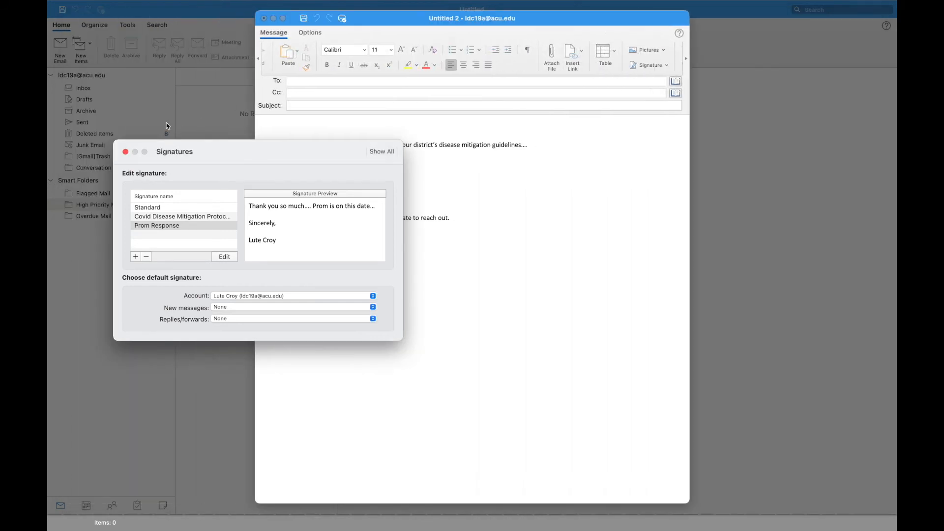
{"action": "left_click", "coordinate": [125, 151]}
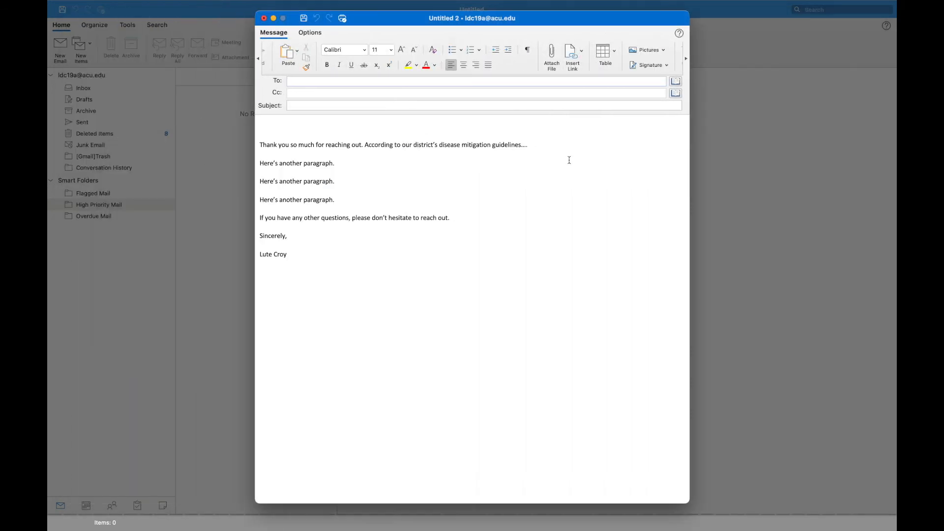
Try the "Prom Response" and "Standard" signatures in the email, and switch back to "Covid Disease Mitigation Protocol Response".
{"action": "left_click", "coordinate": [658, 67]}
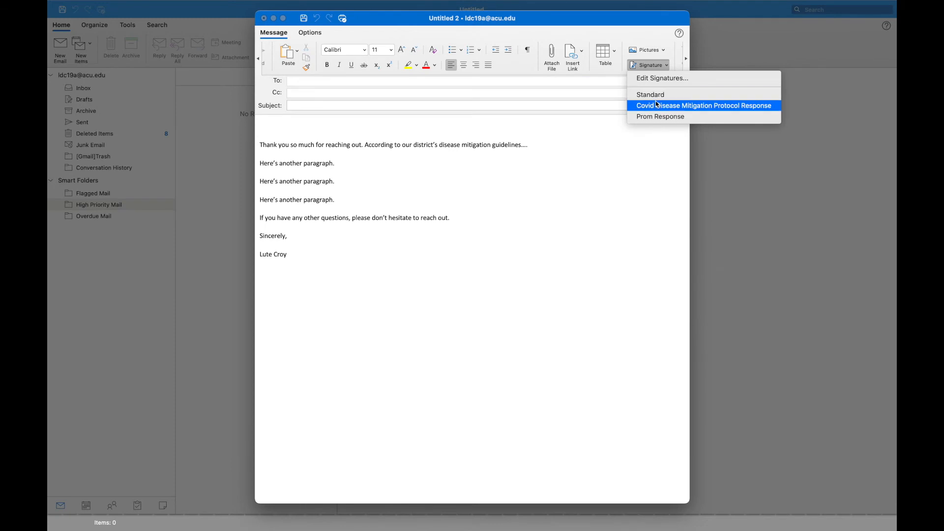
{"action": "left_click", "coordinate": [668, 117]}
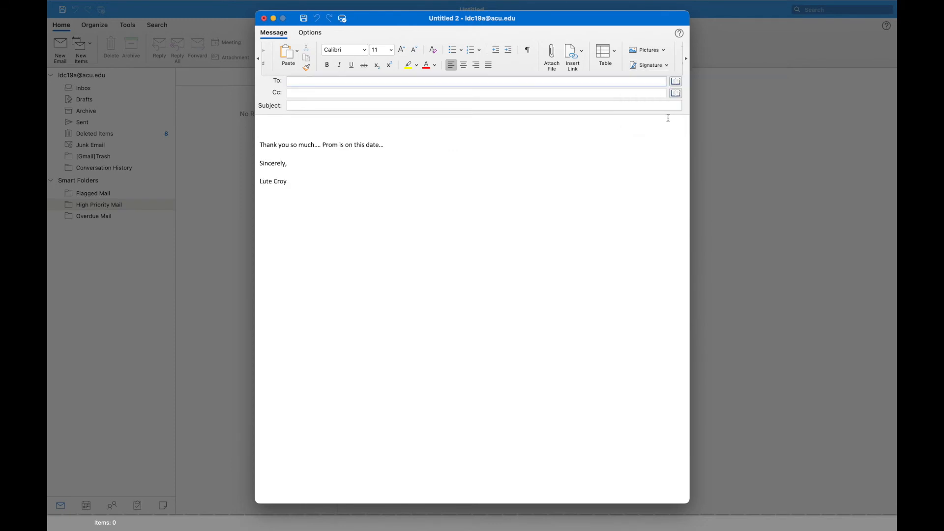
{"action": "left_click", "coordinate": [658, 67]}
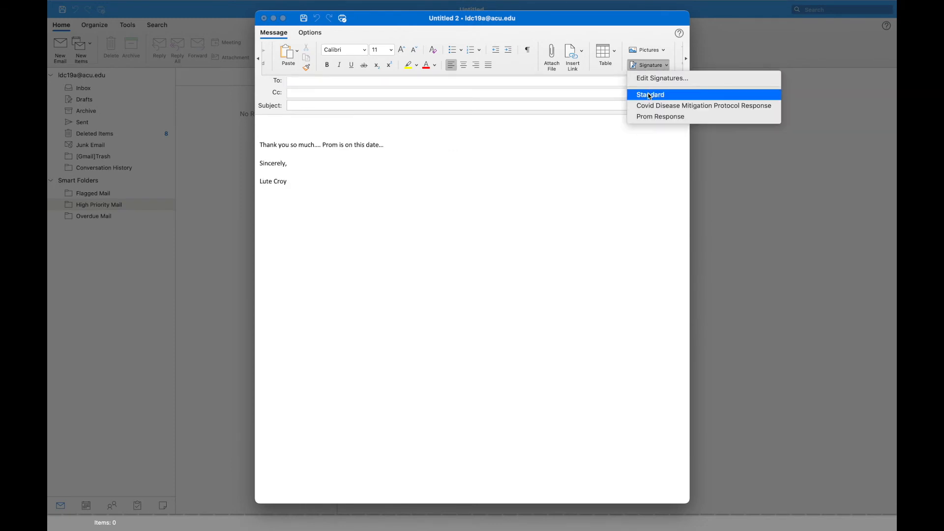
{"action": "left_click", "coordinate": [652, 95]}
{"action": "left_click", "coordinate": [657, 66]}
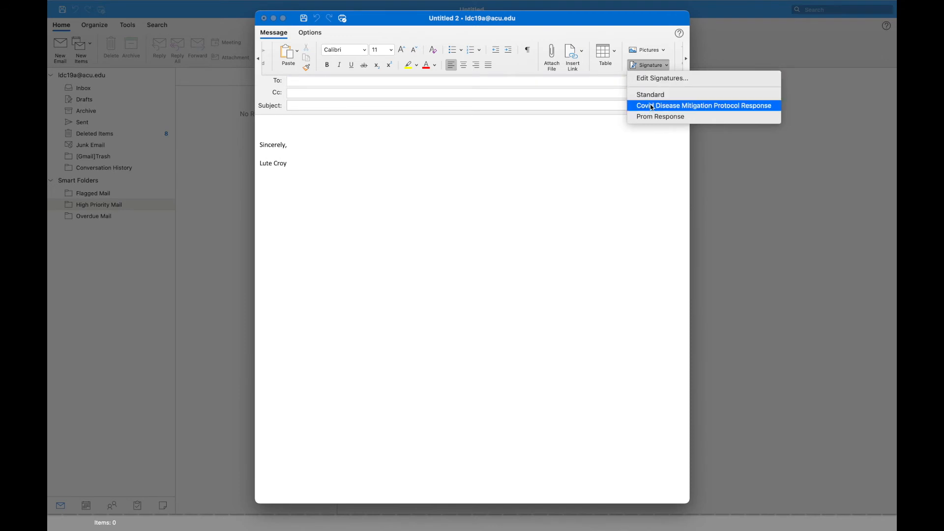
{"action": "left_click", "coordinate": [652, 107]}
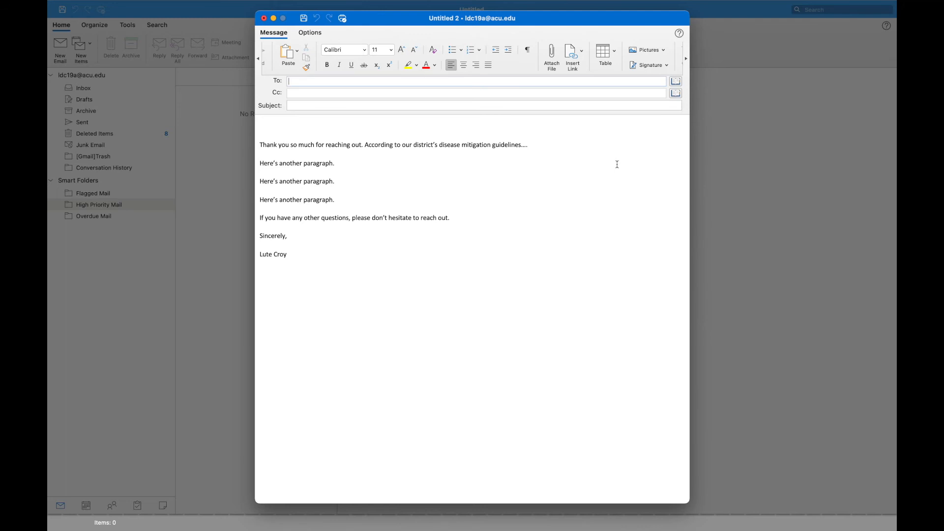
Add a further signature named "Student Grades".
{"action": "left_click", "coordinate": [658, 67]}
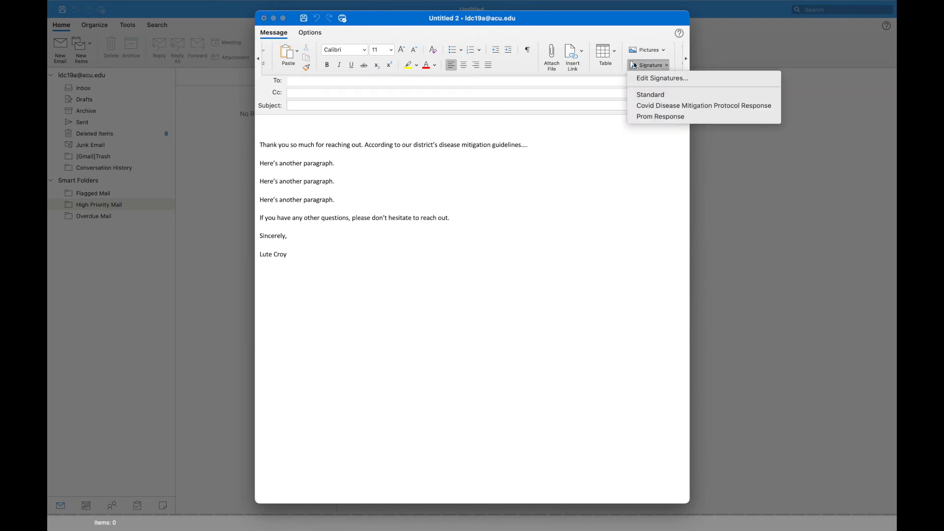
{"action": "left_click", "coordinate": [656, 78]}
{"action": "left_click", "coordinate": [135, 257]}
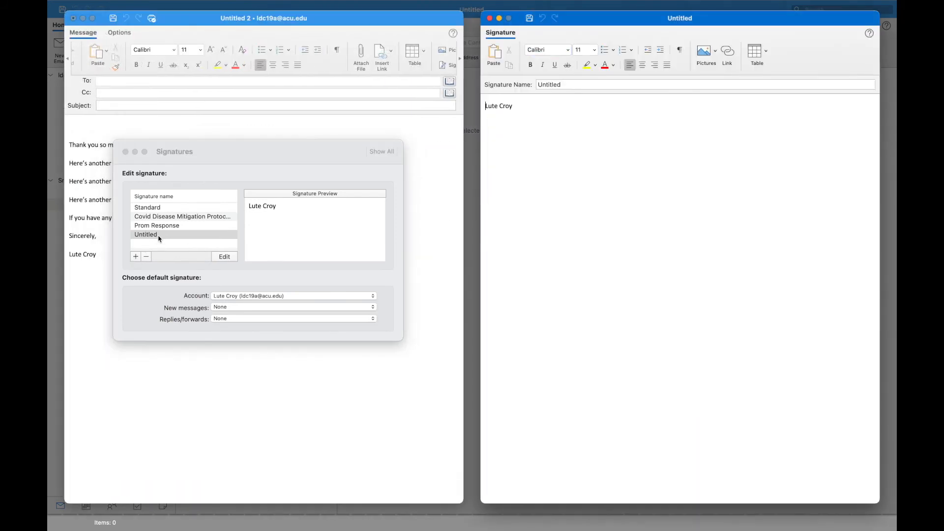
{"action": "double_click", "coordinate": [565, 85]}
{"action": "type", "text": "Stude"}
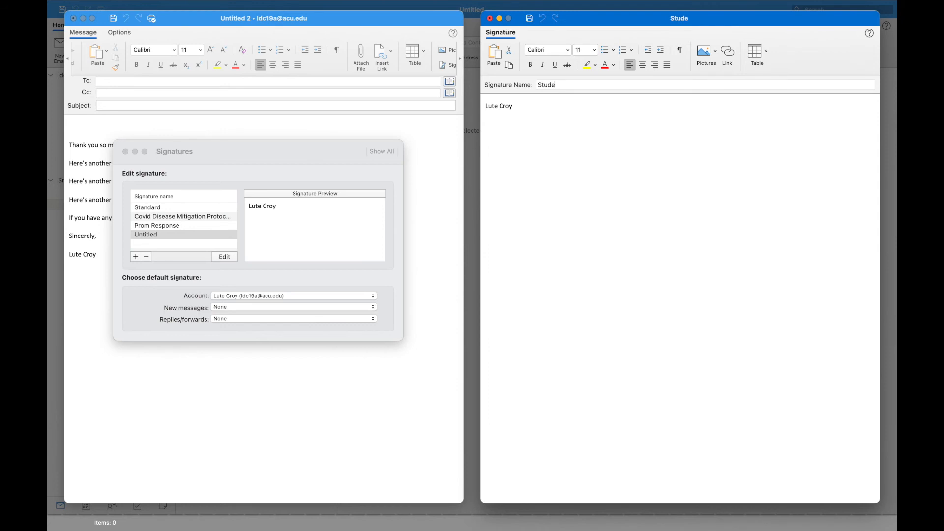
{"action": "type", "text": "nt Grades"}
Start the signature with the greeting "Dear Mr. and Mrs. so and so," and highlight the placeholder "so and so" in yellow.
{"action": "left_click", "coordinate": [486, 106]}
{"action": "key", "text": "Return"}
{"action": "key", "text": "Return"}
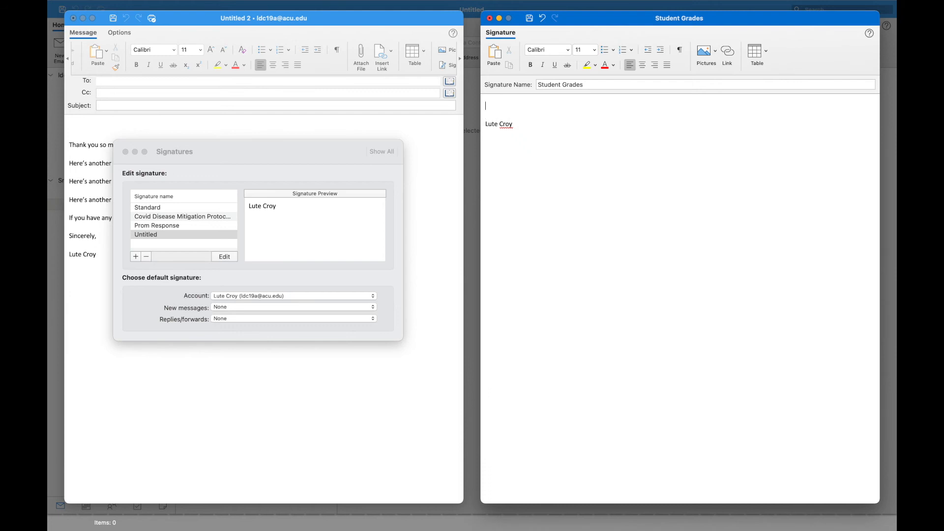
{"action": "type", "text": "Dear Mr. and Mrs. so and so"}
{"action": "left_click_drag", "start_coordinate": [549, 107], "coordinate": [566, 105]}
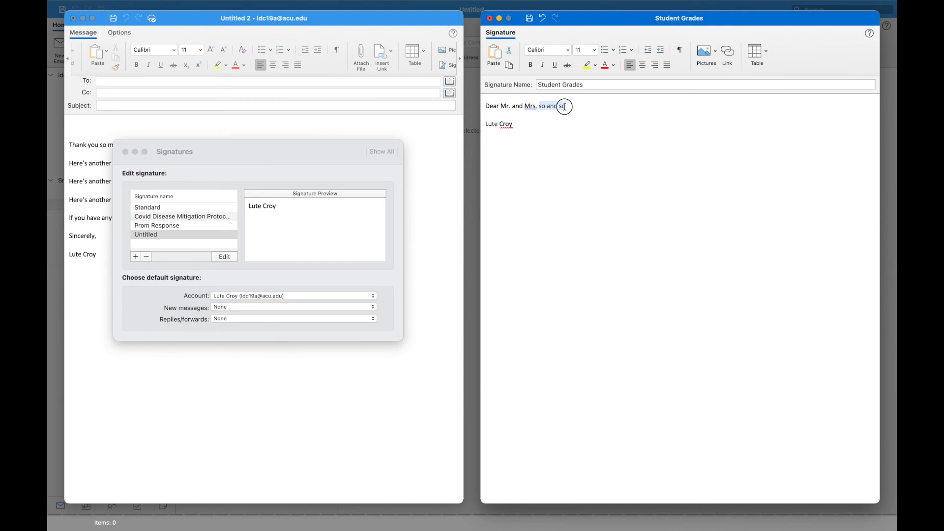
{"action": "left_click", "coordinate": [588, 65]}
{"action": "key", "text": "Return"}
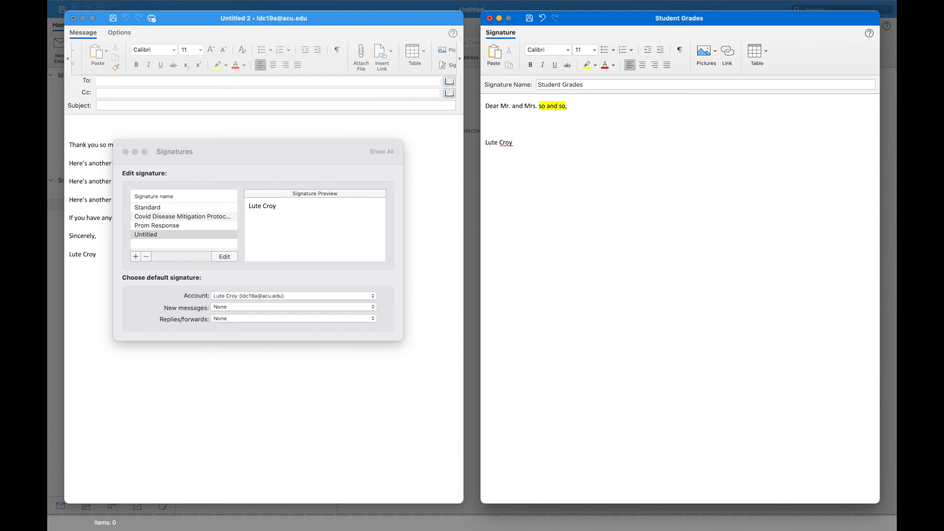
Below the greeting, write "I am reaching out about ________. I wanted to let you know..." with the blank highlighted in yellow.
{"action": "type", "text": "I am reaching out about ________"}
{"action": "left_click_drag", "start_coordinate": [554, 124], "coordinate": [585, 126]}
{"action": "left_click", "coordinate": [587, 65]}
{"action": "type", "text": ". I wanted to let you know..."}
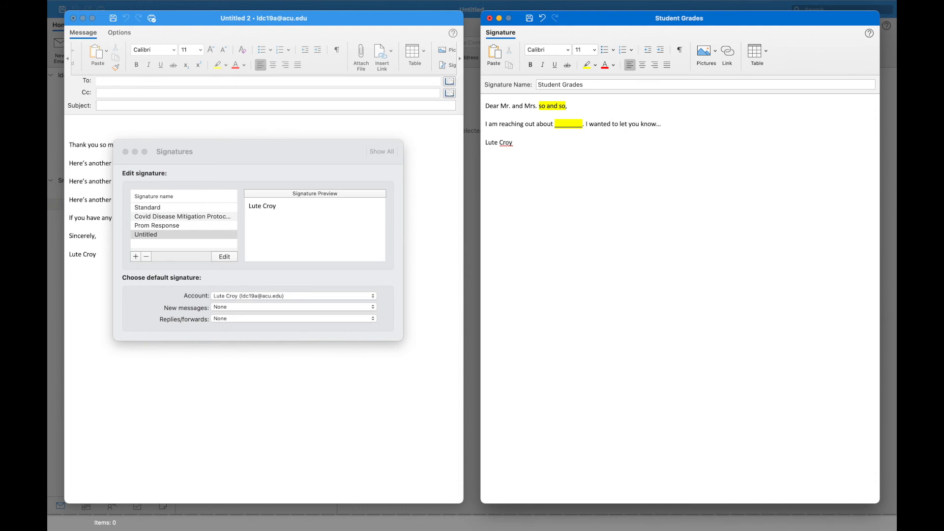
Extend the signature's name to "Student Grades - Male pronouns".
{"action": "left_click", "coordinate": [603, 85]}
{"action": "type", "text": "-"}
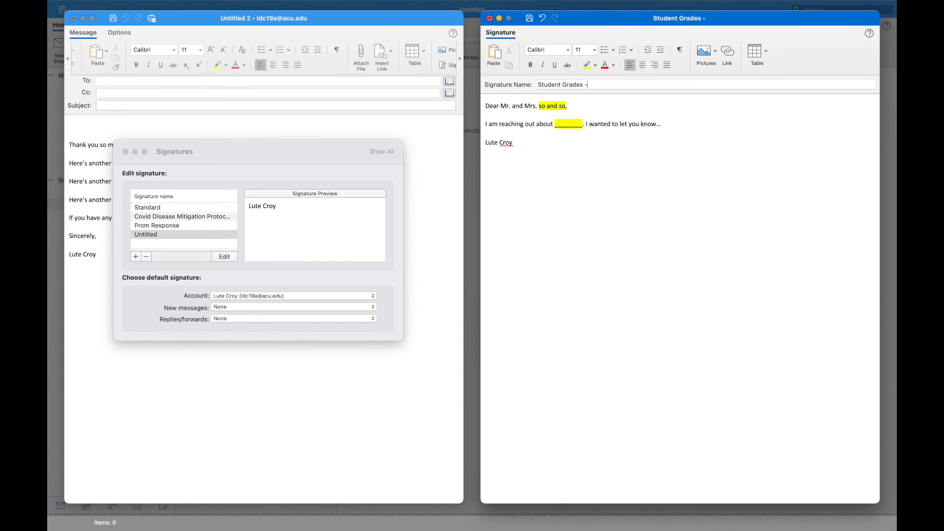
{"action": "type", "text": " Male pronouns"}
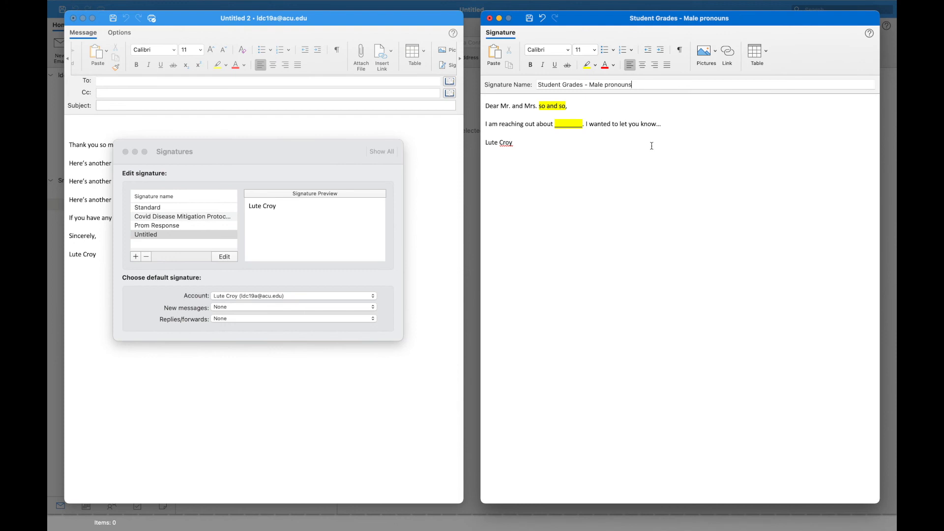
{"action": "left_click", "coordinate": [559, 106]}
{"action": "left_click", "coordinate": [558, 123]}
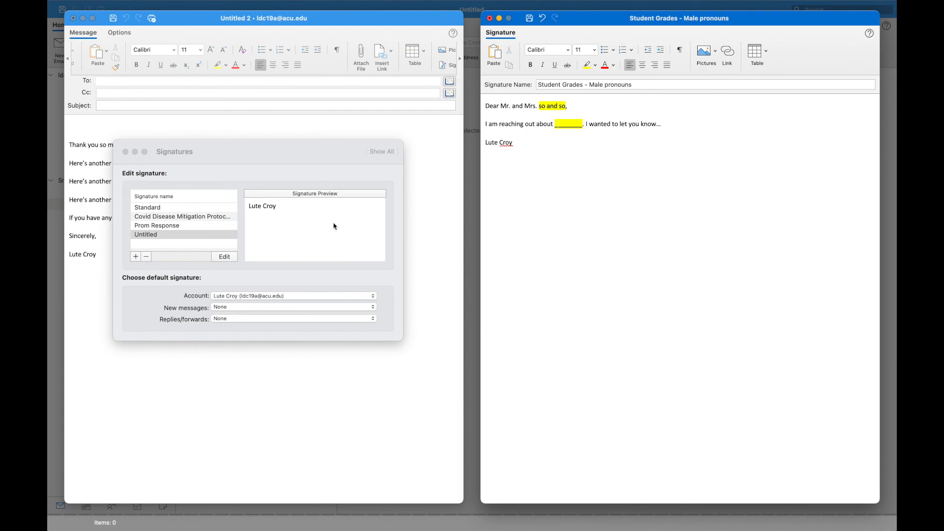
Save the "Student Grades - Male pronouns" signature and close its editor and the Signatures window.
{"action": "left_click", "coordinate": [529, 18]}
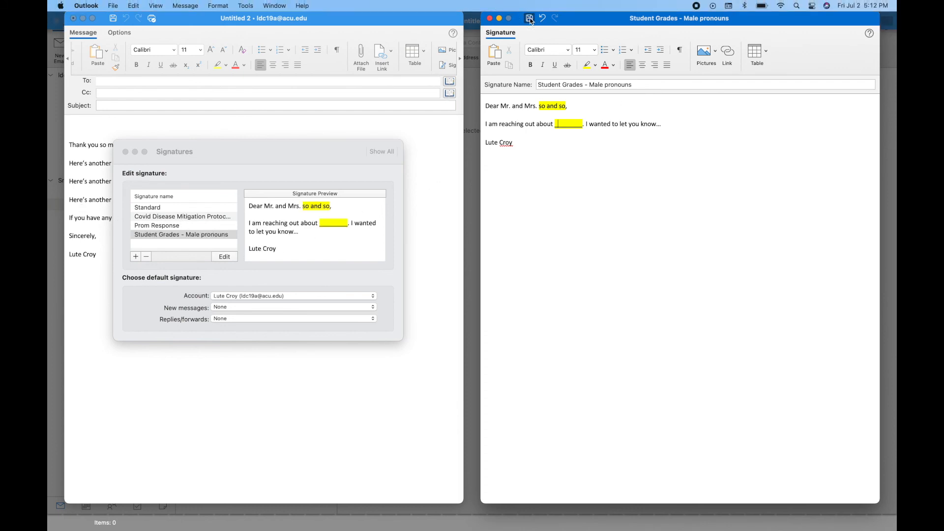
{"action": "left_click", "coordinate": [499, 18]}
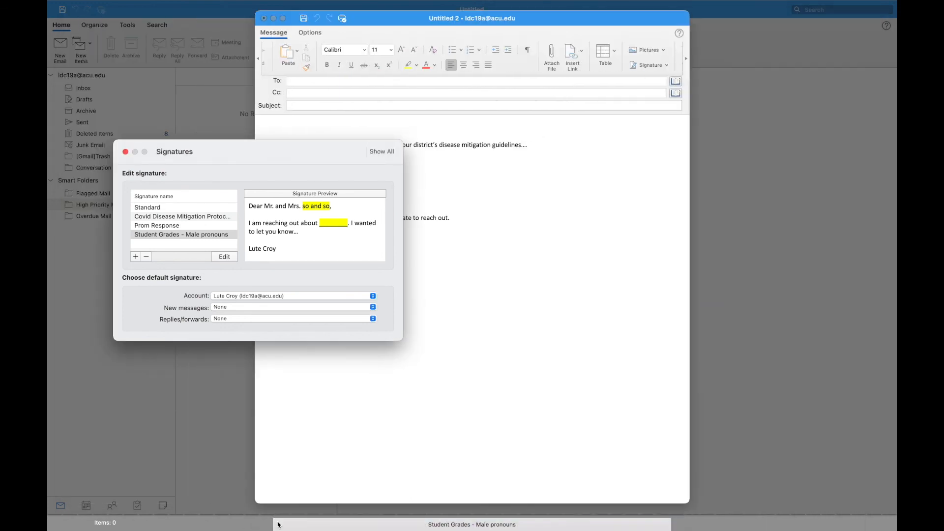
{"action": "left_click", "coordinate": [274, 526]}
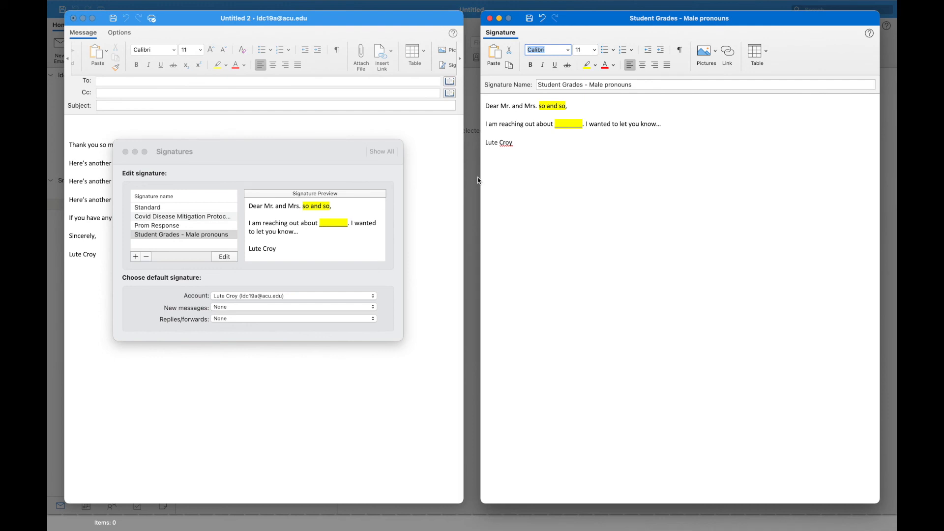
{"action": "left_click", "coordinate": [489, 18]}
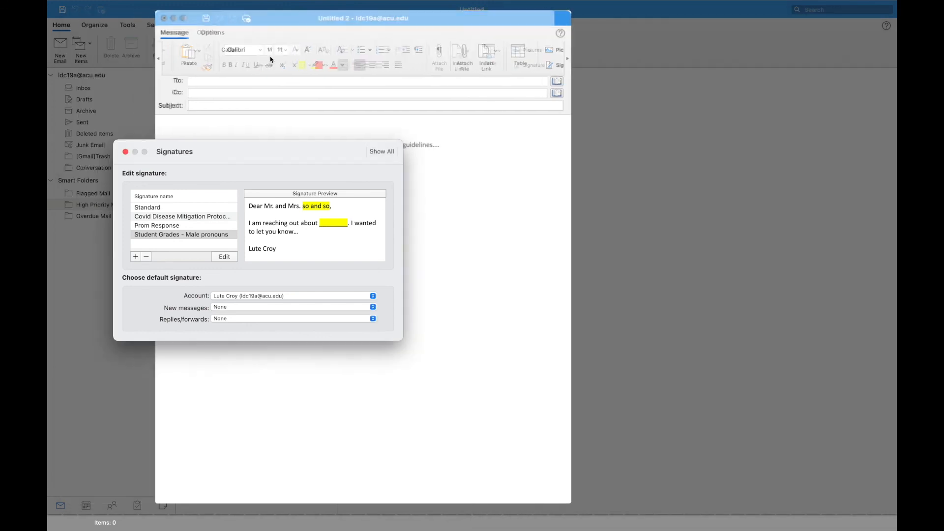
{"action": "left_click", "coordinate": [125, 152]}
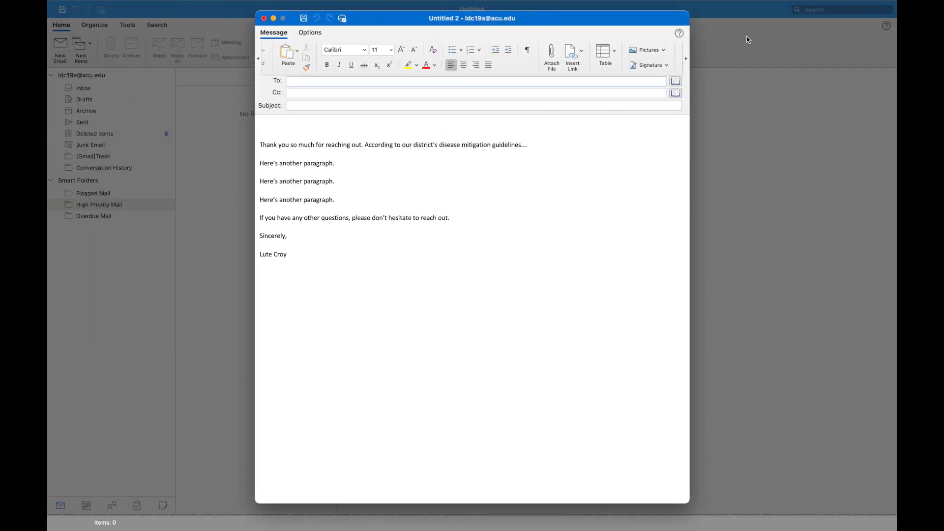
{"action": "left_click", "coordinate": [656, 66]}
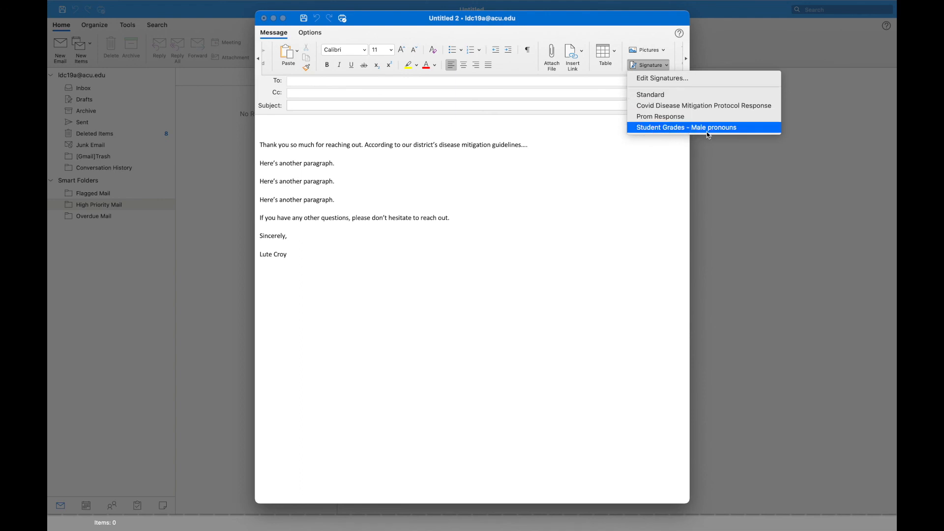
{"action": "left_click", "coordinate": [574, 167]}
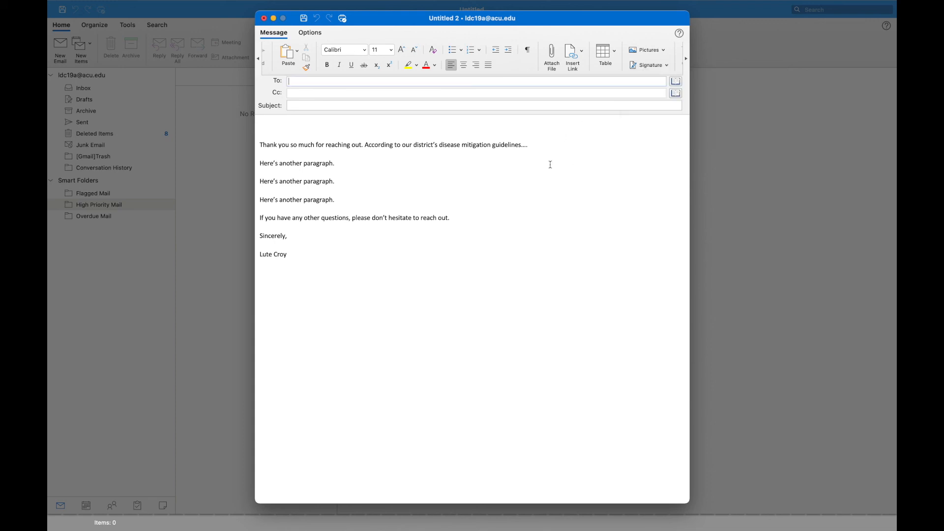